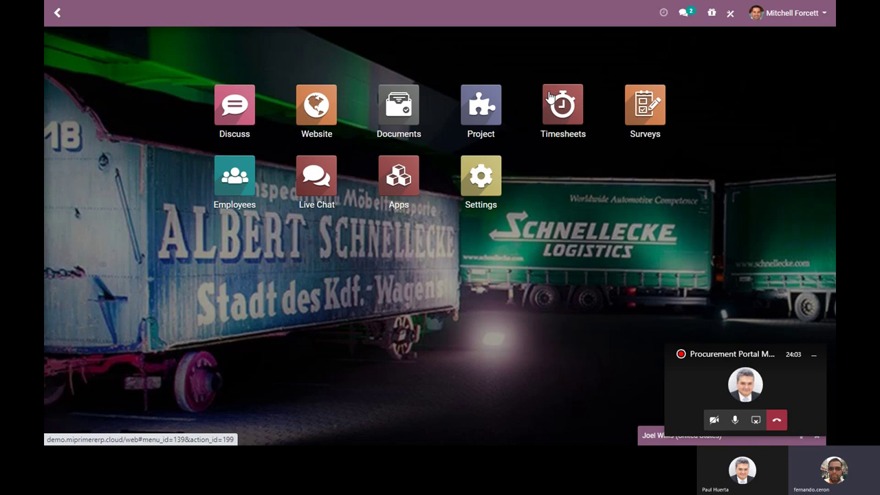
# - Browse the Marketing, Licitaciones and All workspaces in Documents and show the details of the RFI Sistema de Administracion PDF
pyautogui.click(813, 355)
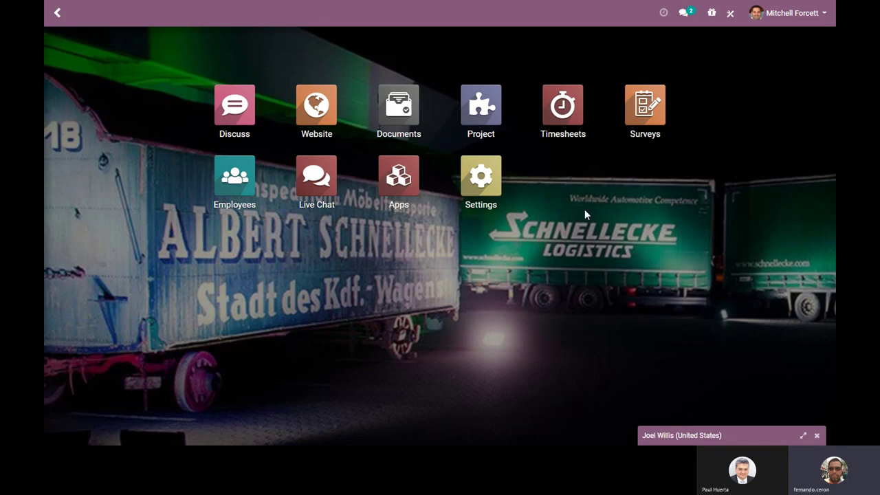
pyautogui.click(401, 116)
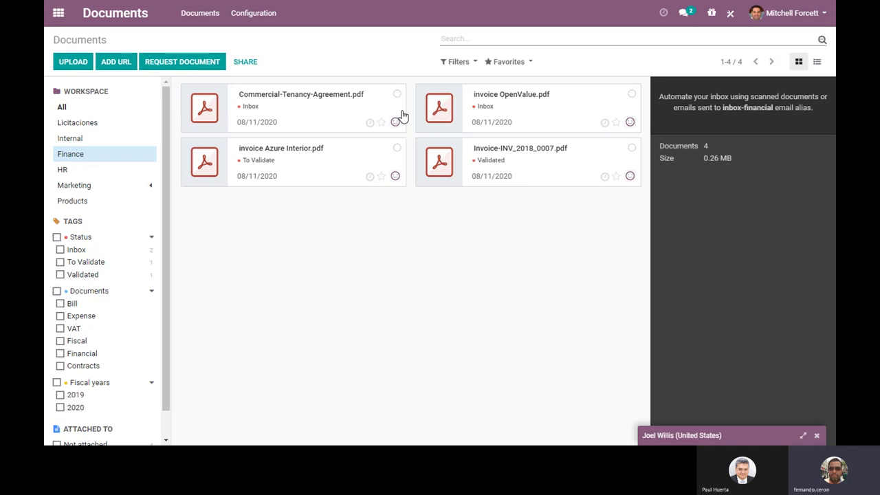
pyautogui.click(112, 187)
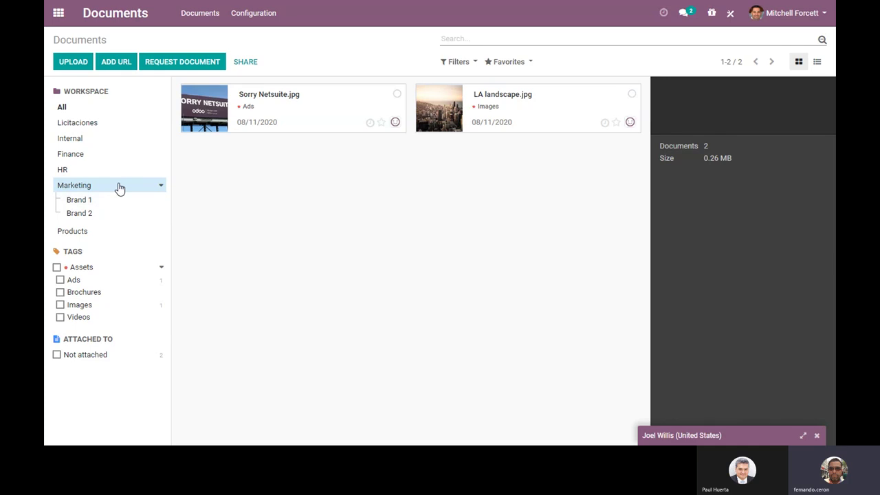
pyautogui.click(97, 124)
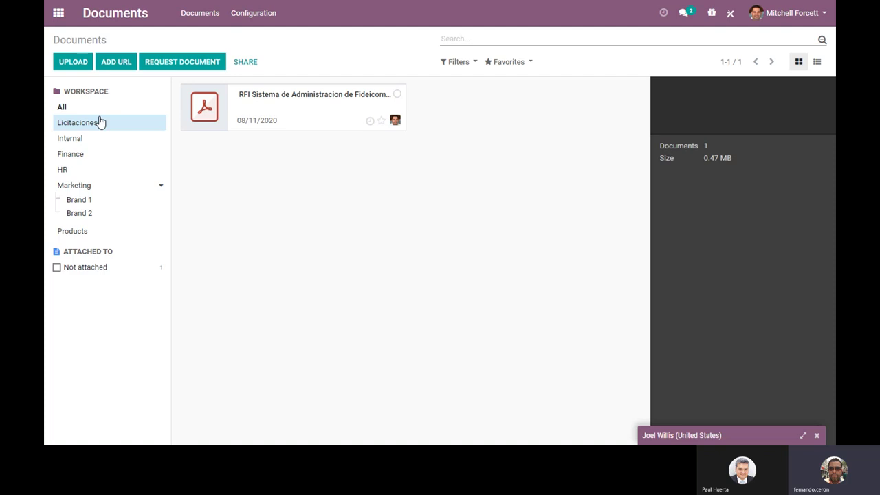
pyautogui.click(86, 107)
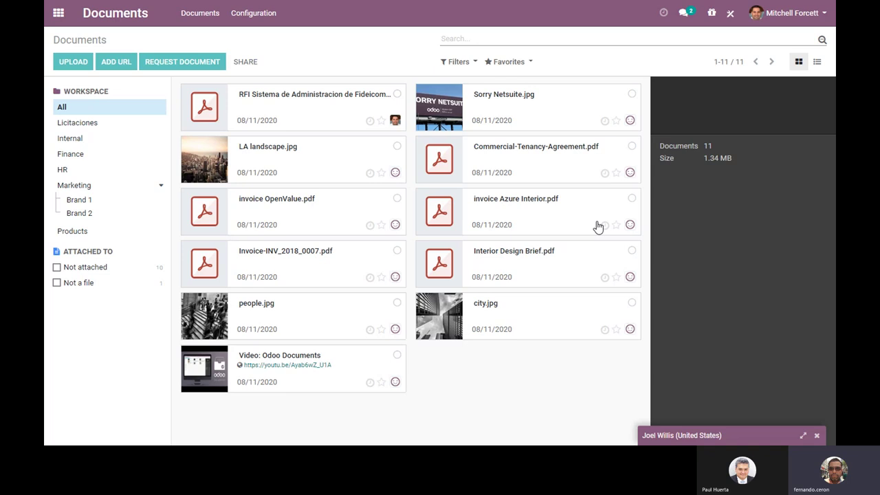
pyautogui.click(286, 103)
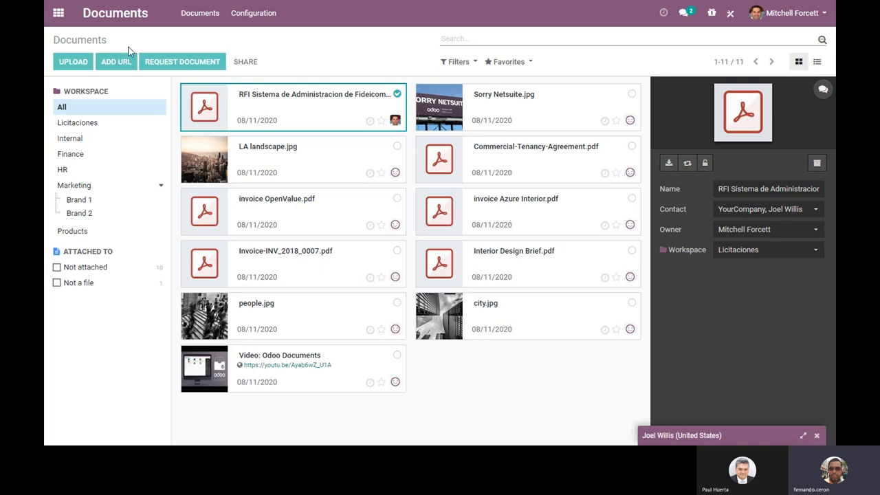
# - Open the task board of the SAP BASIS project
pyautogui.click(60, 14)
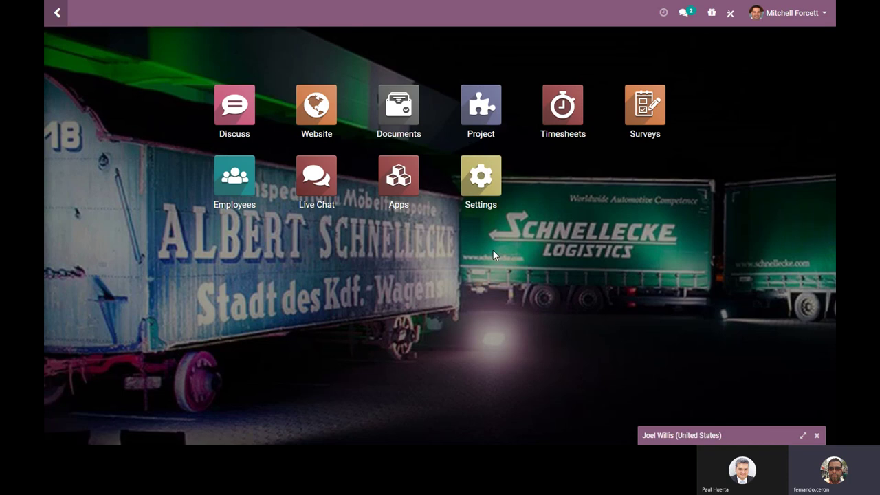
pyautogui.click(480, 107)
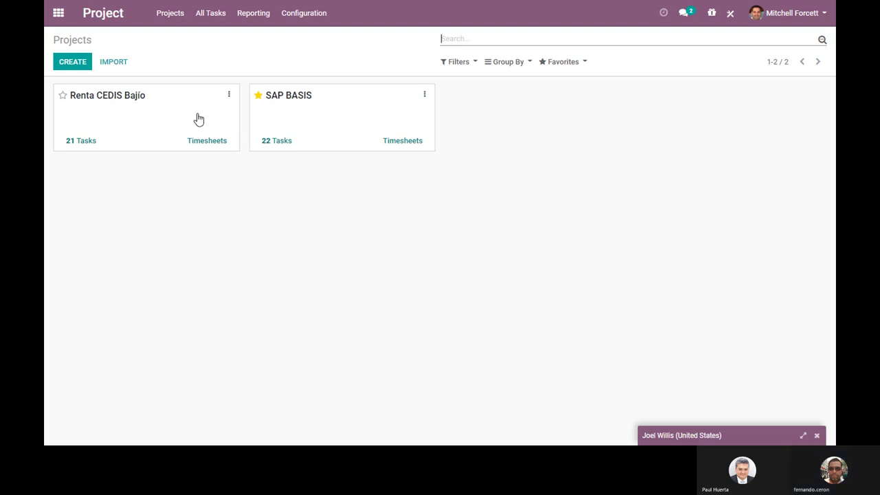
pyautogui.click(329, 105)
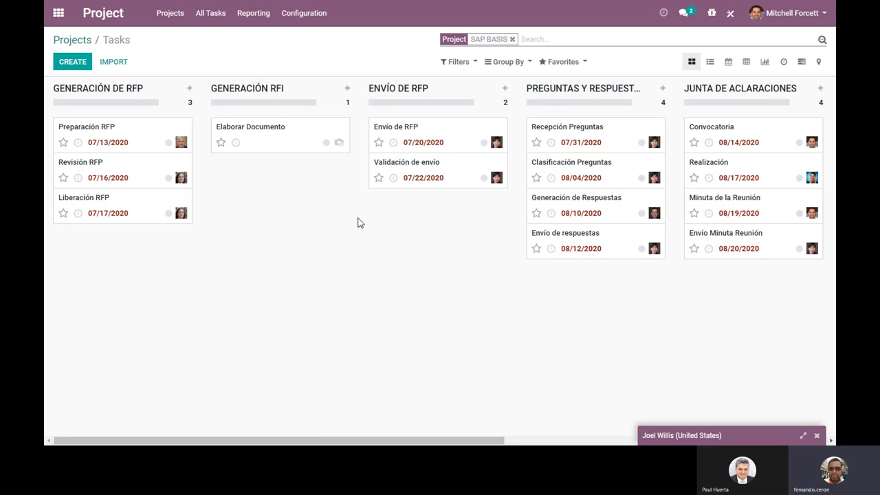
# - Examine the Envío de RFP task, including its history of notes and its sub-tasks
pyautogui.click(378, 142)
pyautogui.click(693, 213)
pyautogui.click(435, 138)
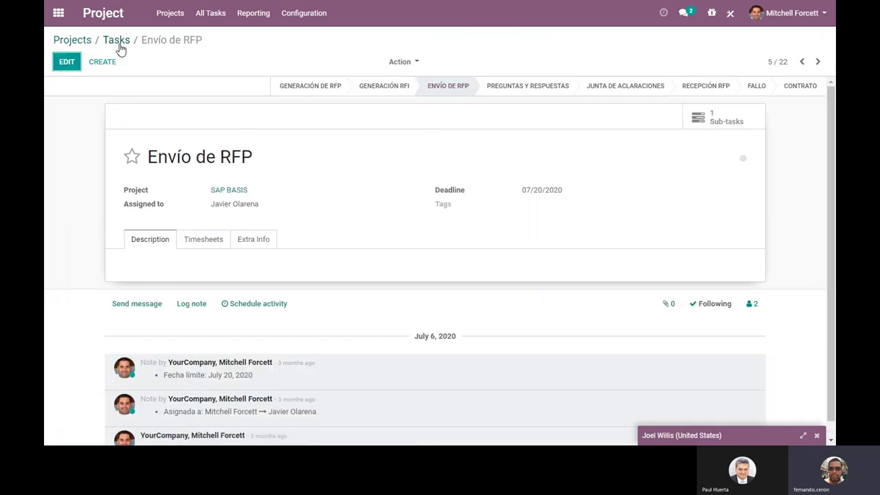
pyautogui.click(119, 43)
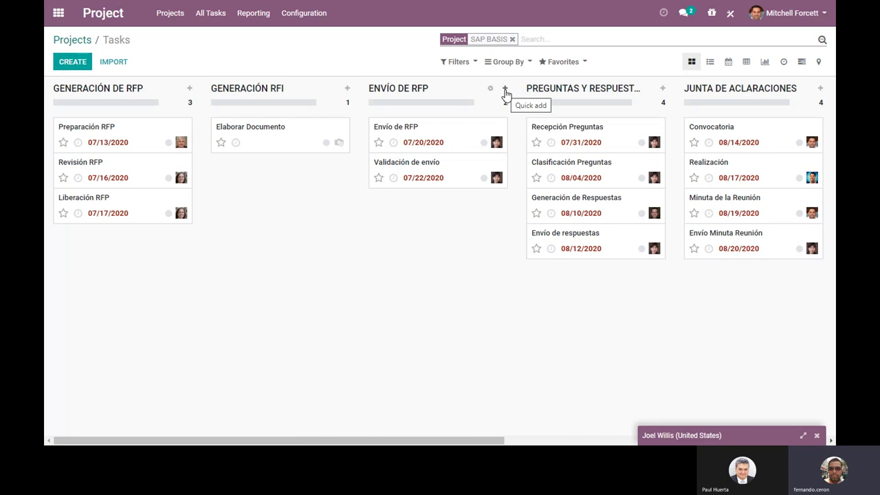
pyautogui.click(460, 142)
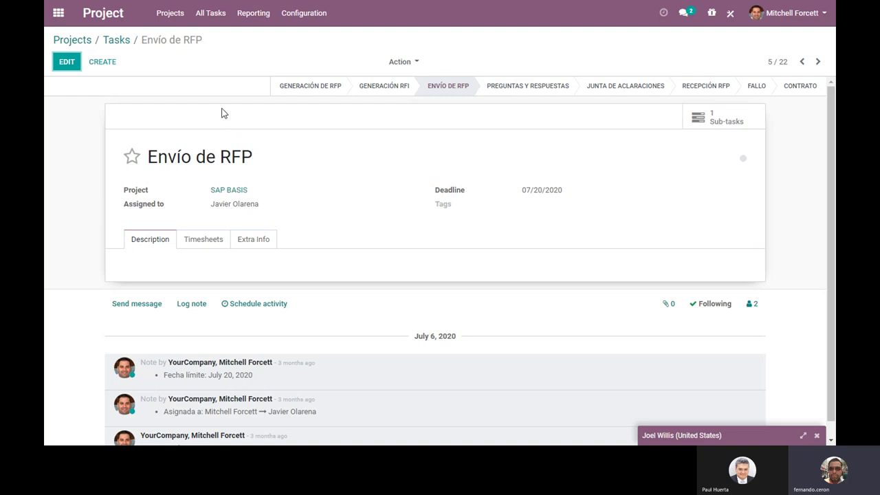
pyautogui.scroll(-1, 460, 248)
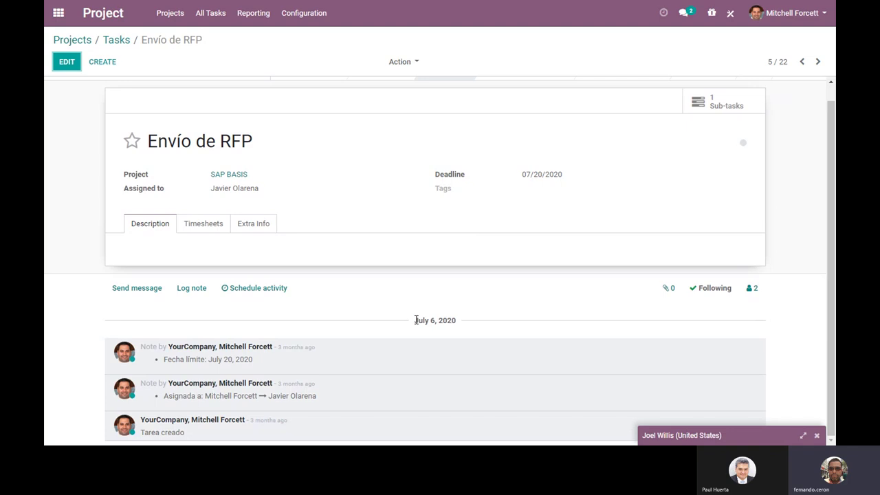
pyautogui.moveTo(416, 319); pyautogui.dragTo(466, 323)
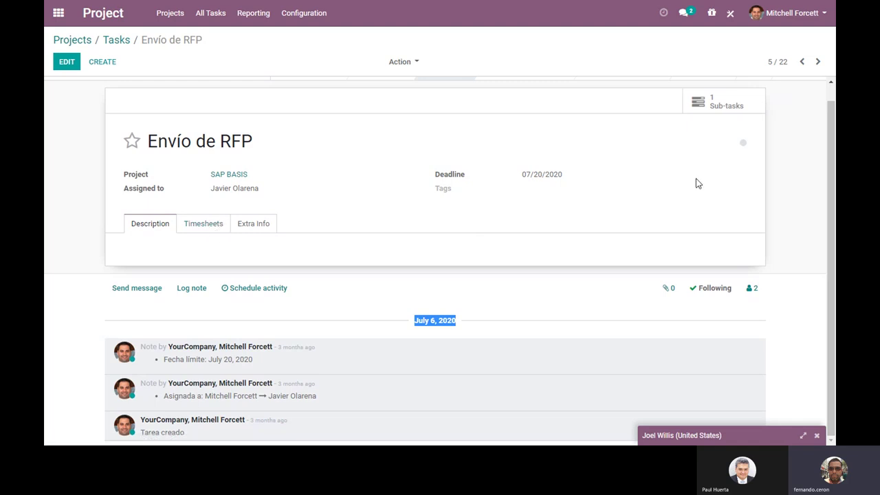
pyautogui.click(723, 102)
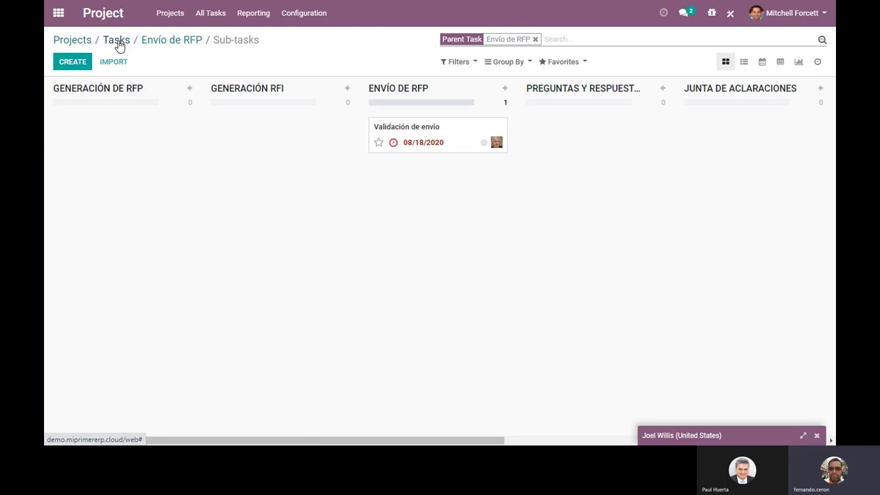
# - View the weekly My Timesheets page and return to the app overview
pyautogui.click(59, 19)
pyautogui.click(561, 106)
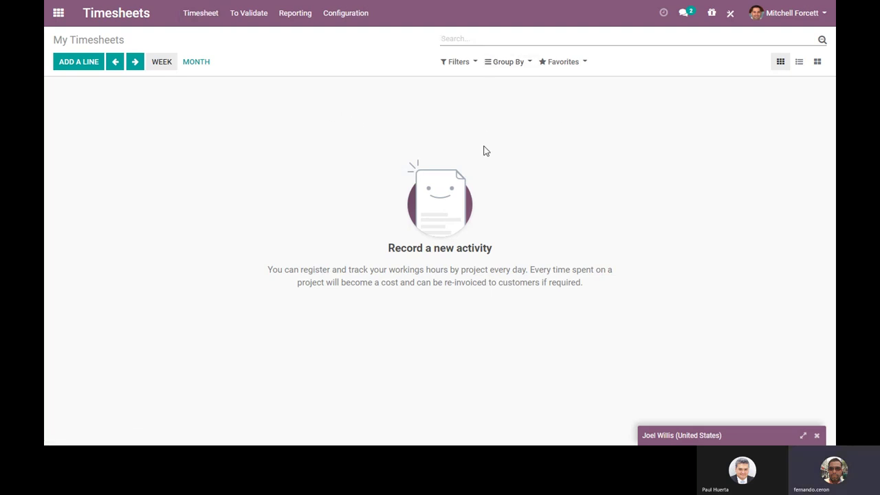
pyautogui.click(66, 15)
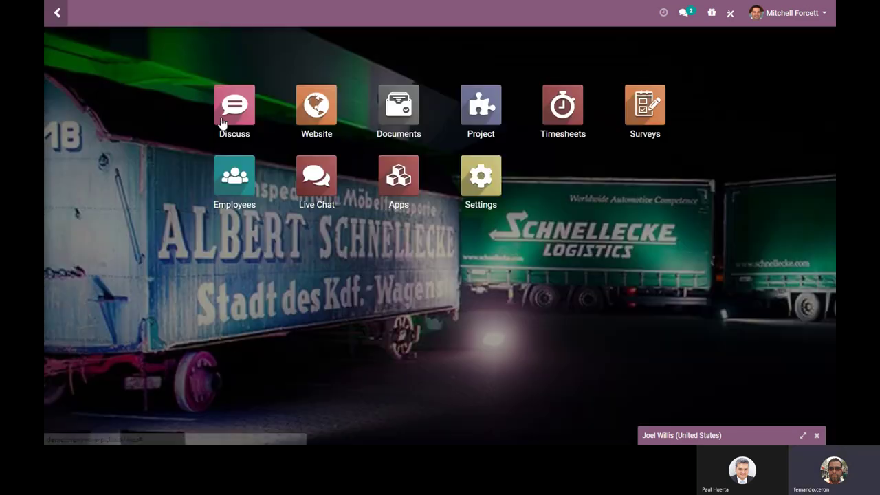
# - Open the Renta CEDIS Bajío project and review its tasks as a list
pyautogui.click(479, 113)
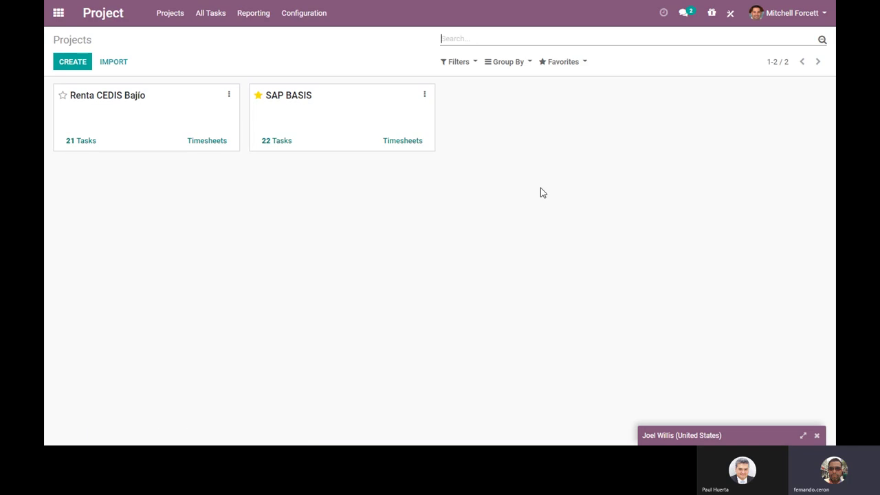
pyautogui.click(128, 113)
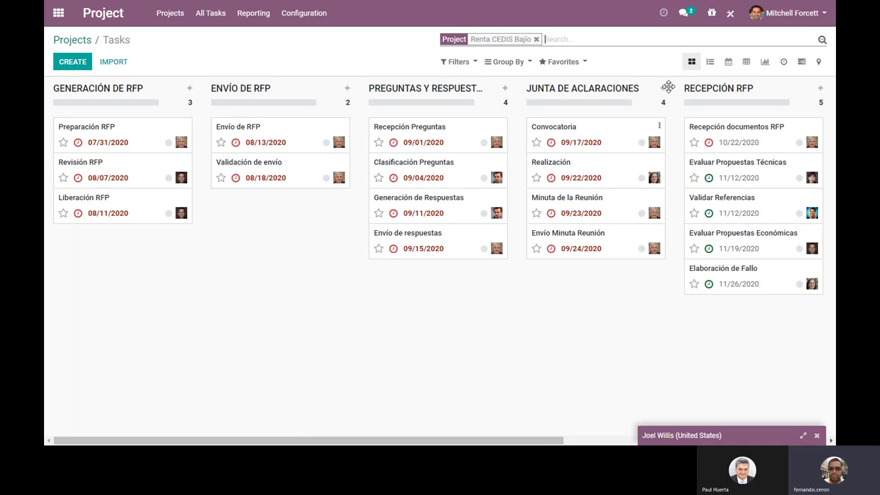
pyautogui.click(710, 62)
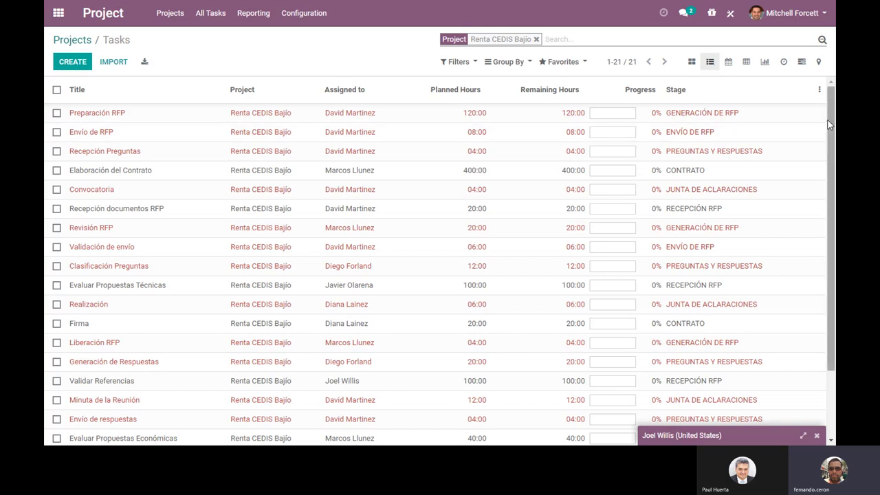
pyautogui.scroll(-3, 829, 225)
pyautogui.scroll(3, 827, 220)
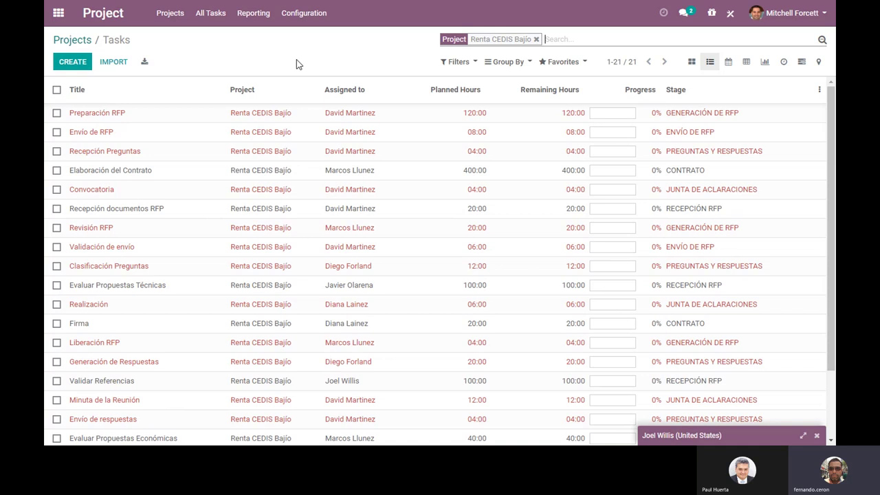
# - View the Renta CEDIS Bajío tasks as a calendar, pivot table, bar chart and pie chart, ending back on the kanban board
pyautogui.click(728, 63)
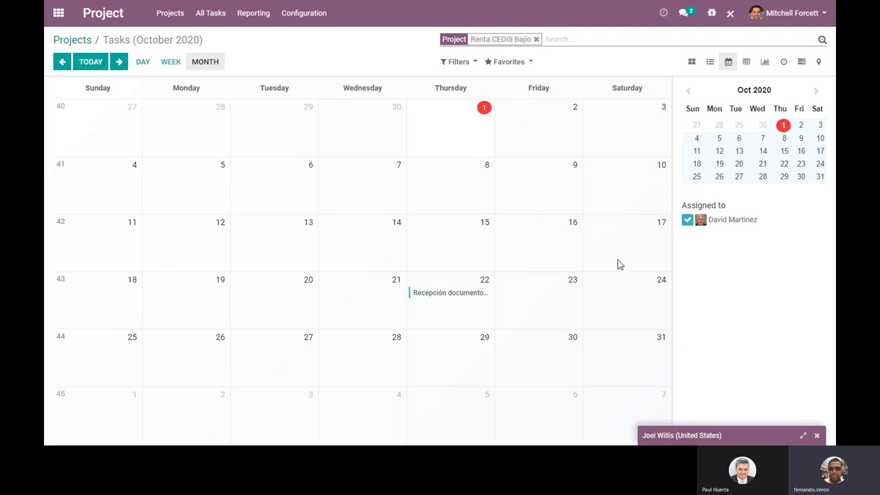
pyautogui.click(747, 63)
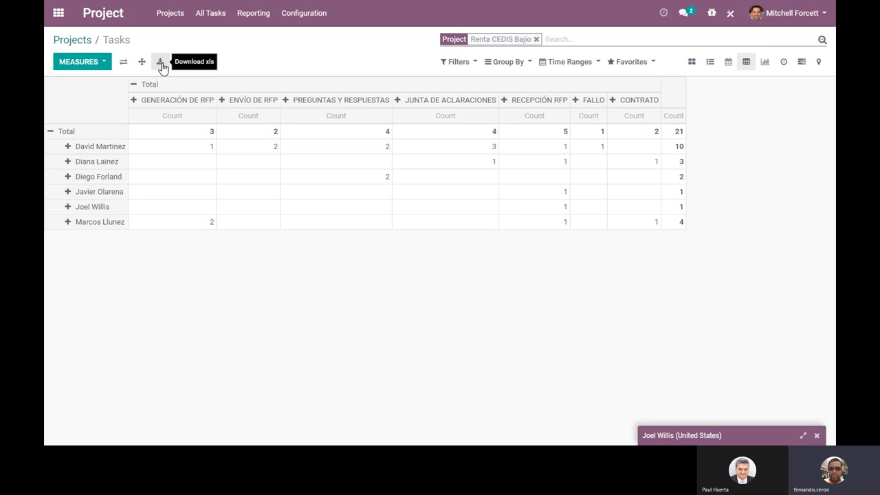
pyautogui.click(770, 63)
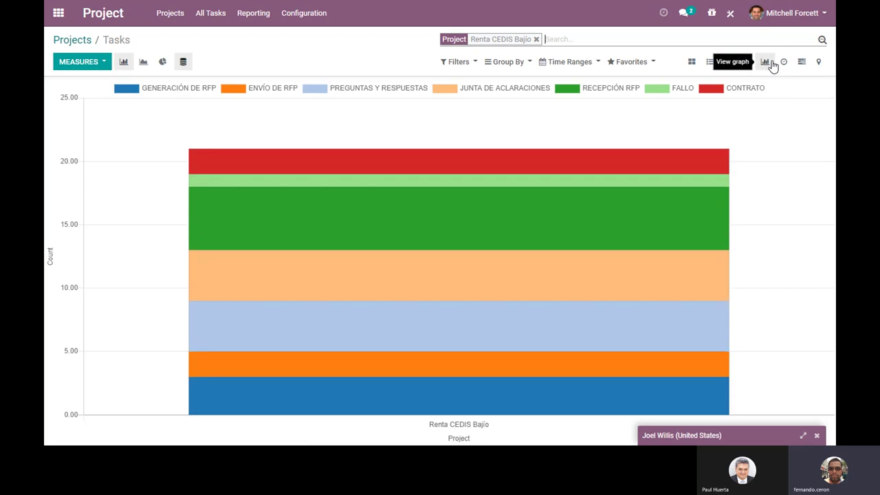
pyautogui.click(163, 62)
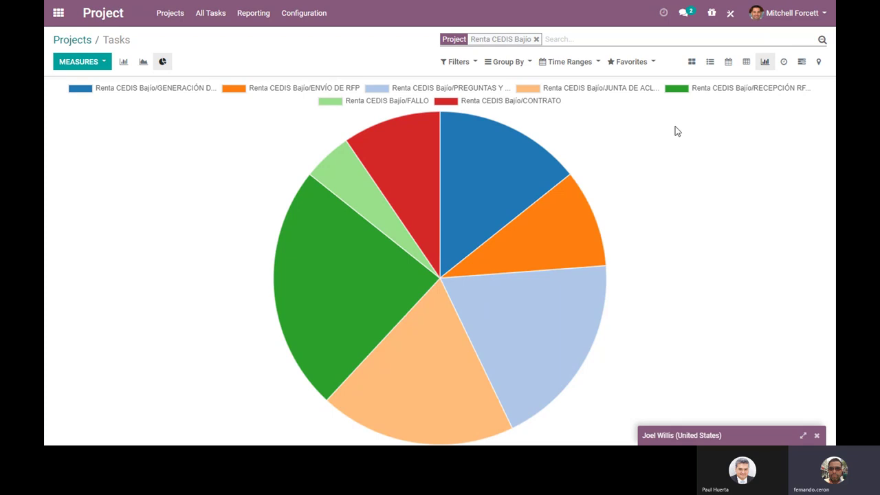
pyautogui.click(692, 62)
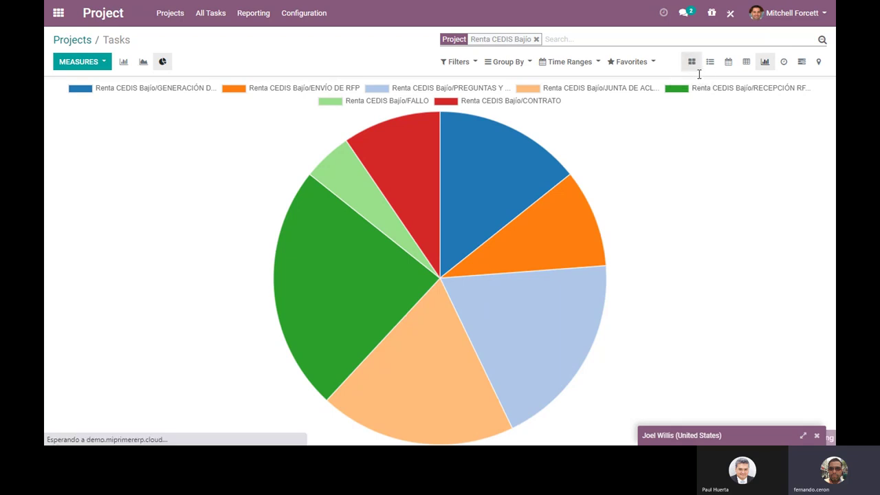
# - Apply a custom filter for tasks with a deadline equal to 10/01/2020, and remove it again
pyautogui.click(459, 62)
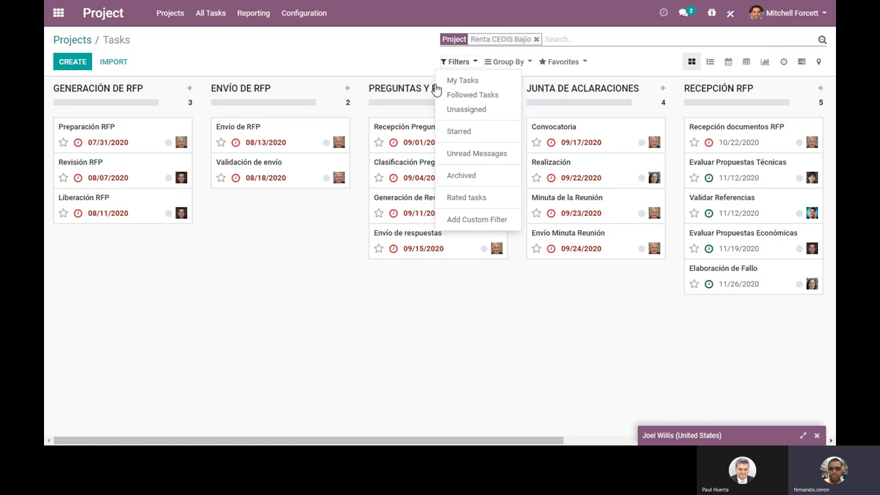
pyautogui.click(458, 221)
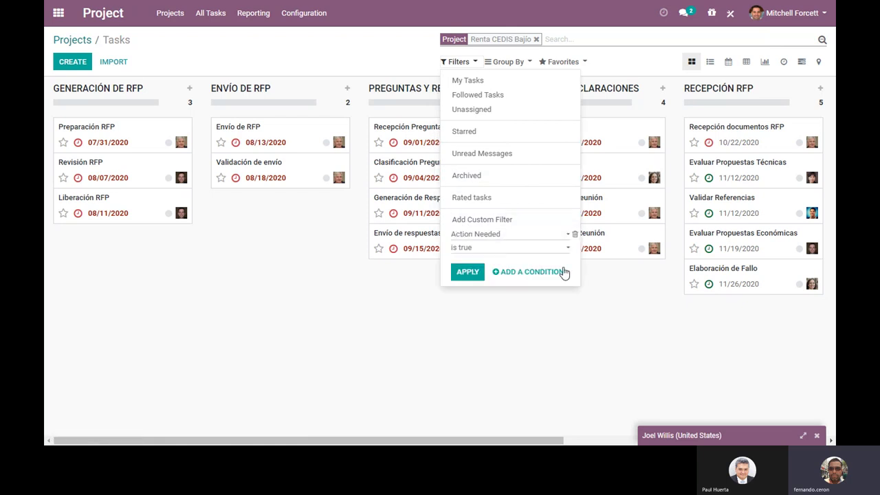
pyautogui.click(541, 235)
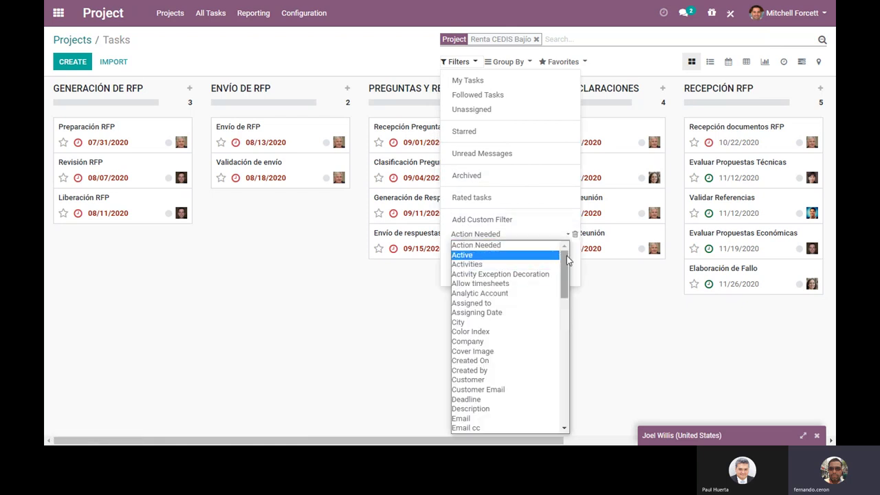
pyautogui.moveTo(567, 256); pyautogui.dragTo(566, 274)
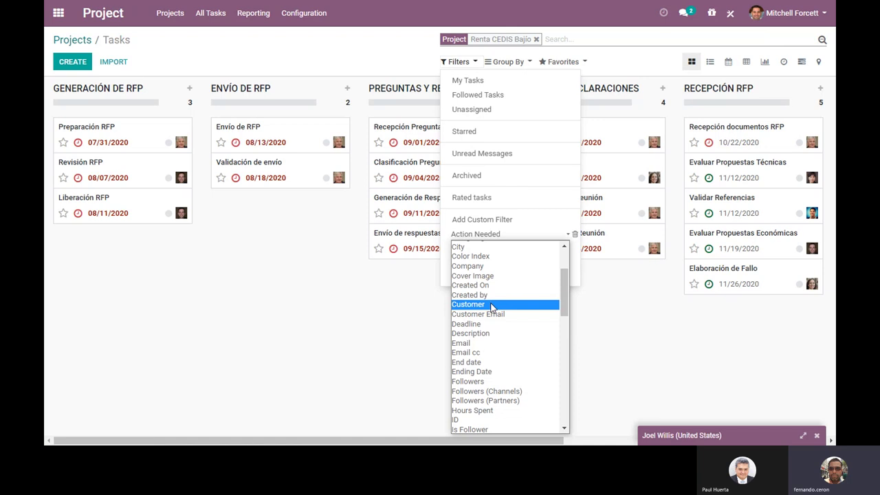
pyautogui.click(492, 324)
pyautogui.click(475, 287)
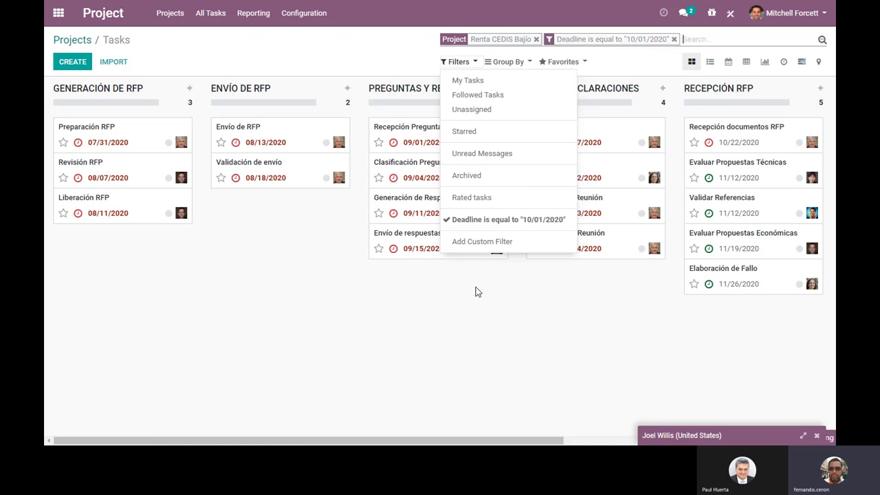
pyautogui.click(500, 357)
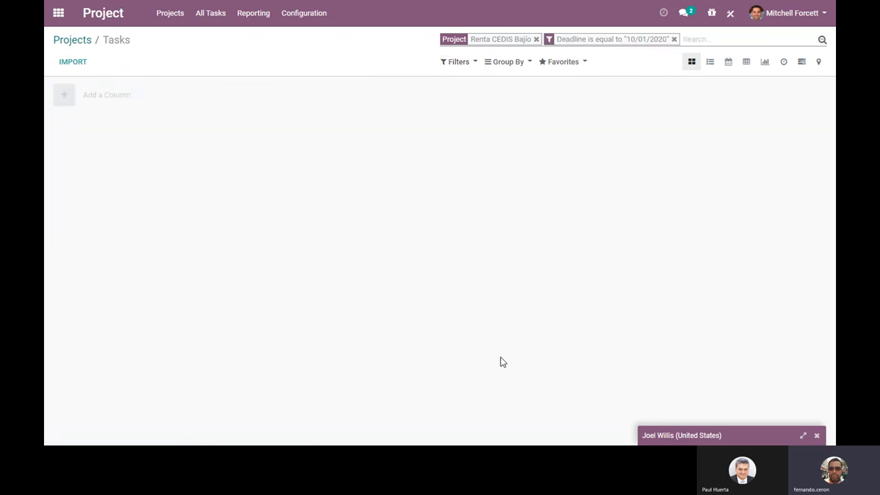
pyautogui.click(674, 39)
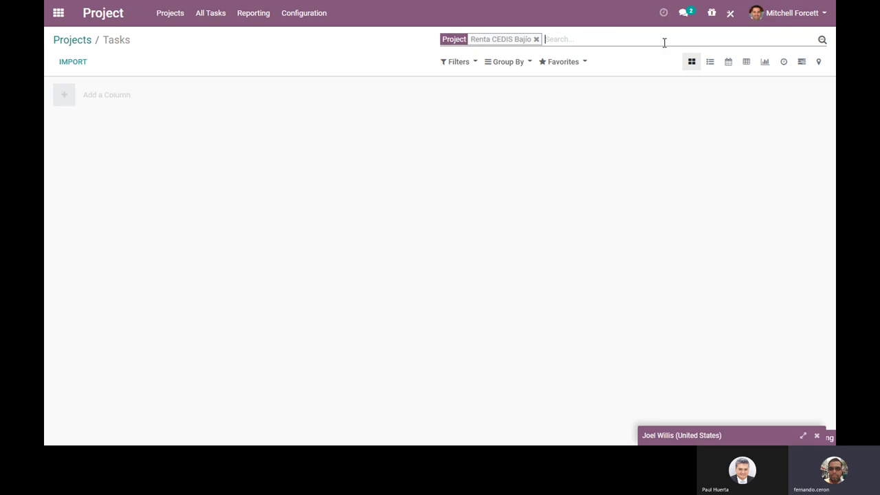
# - Group the Renta CEDIS Bajío tasks by Customer with a custom group, and remove the grouping again
pyautogui.click(514, 67)
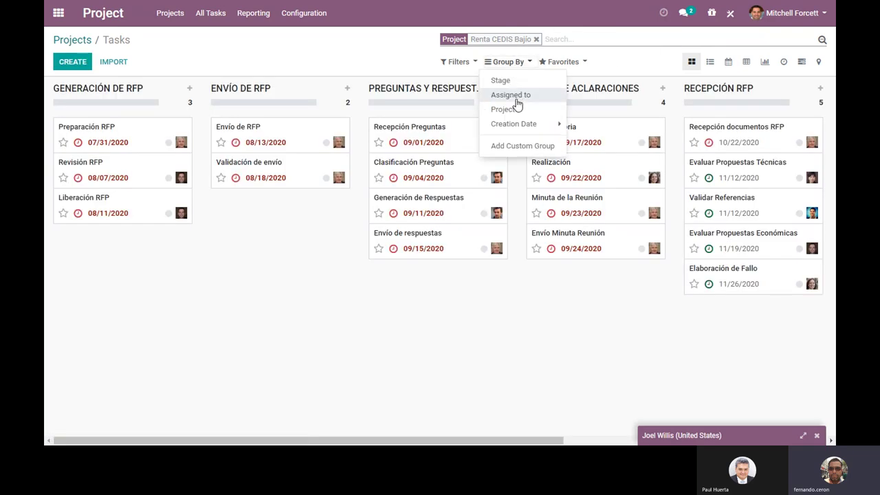
pyautogui.click(528, 147)
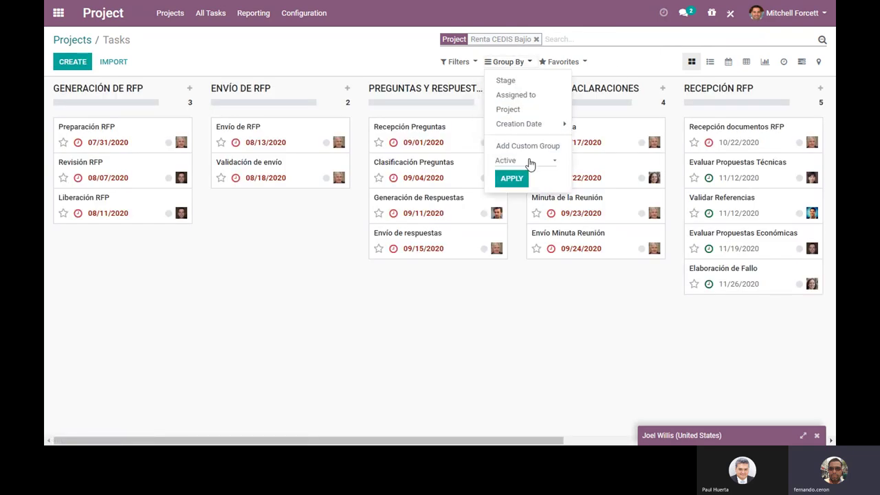
pyautogui.click(530, 161)
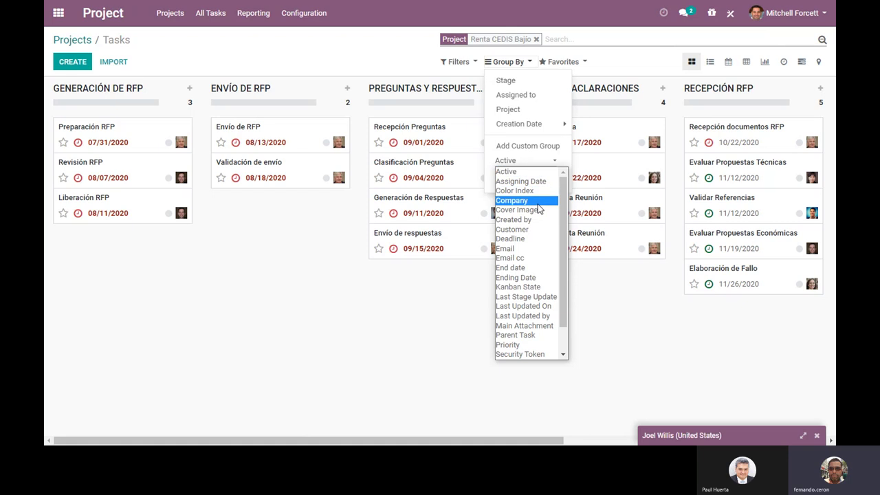
pyautogui.moveTo(561, 258); pyautogui.dragTo(561, 290)
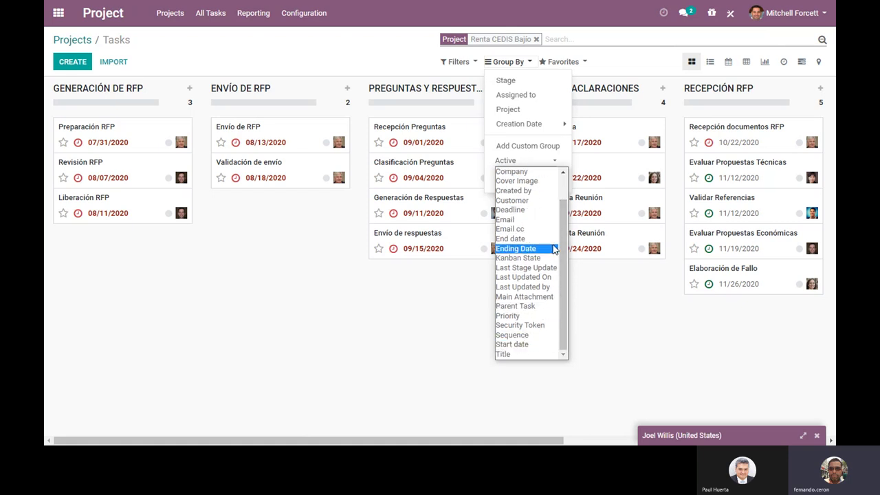
pyautogui.click(547, 200)
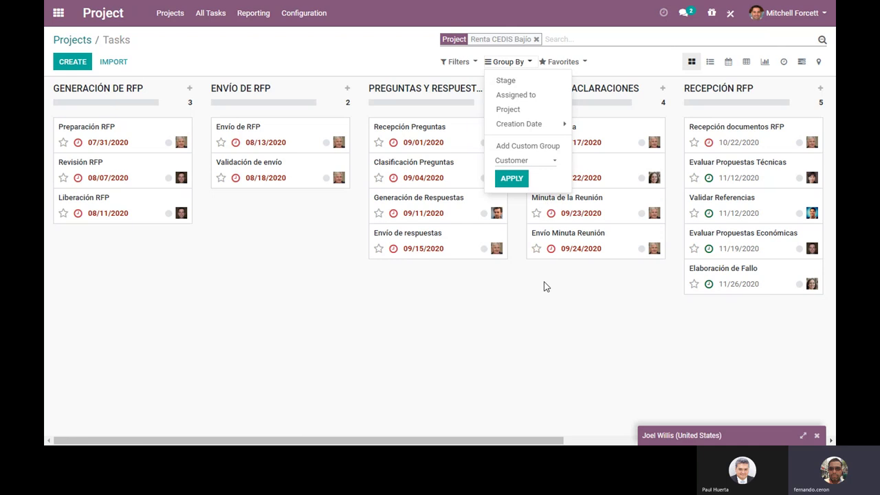
pyautogui.click(512, 179)
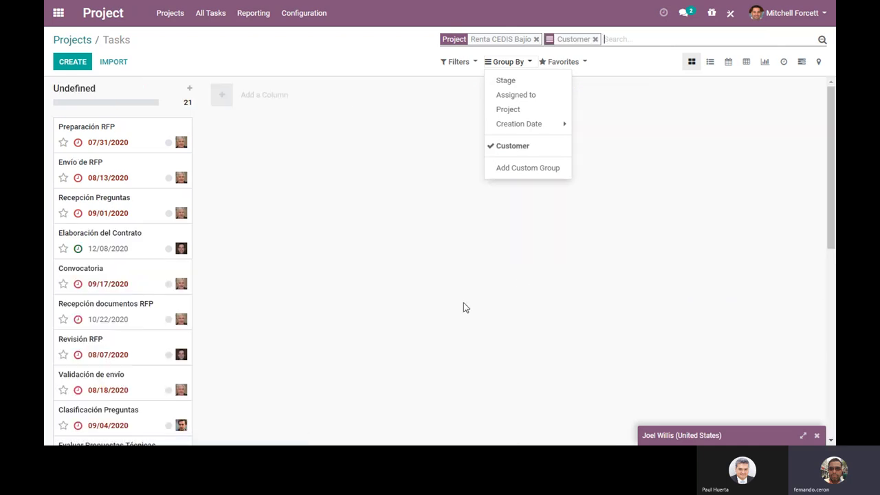
pyautogui.click(300, 79)
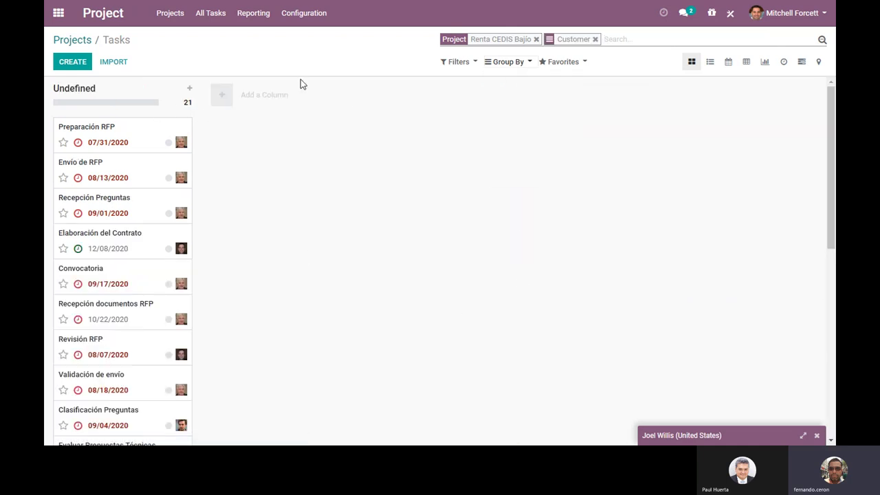
pyautogui.click(595, 39)
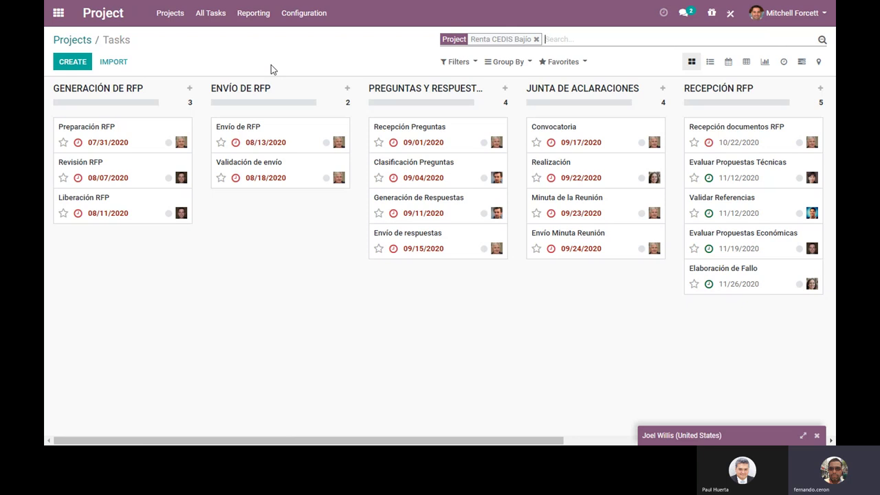
# - Return to the app overview and switch to the browser window with the Schnellecke portal website
pyautogui.click(59, 12)
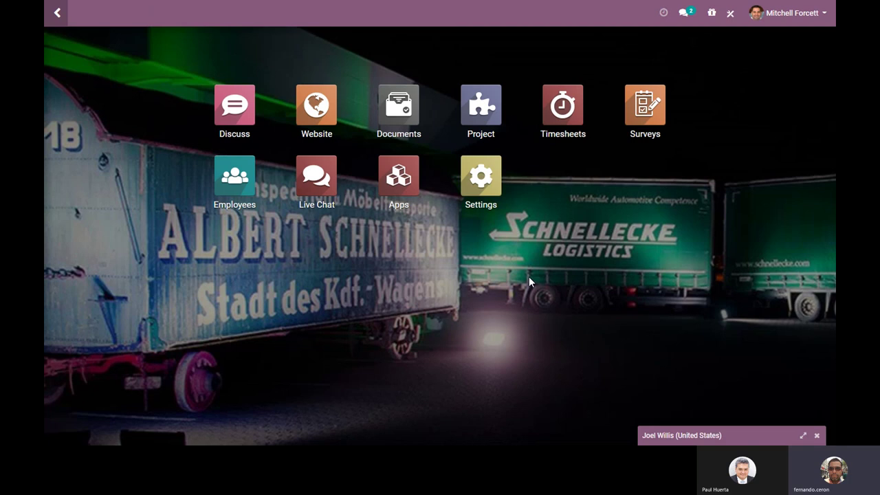
pyautogui.hotkey('alt', 'Tab')
pyautogui.hotkey('alt', 'Tab')
pyautogui.hotkey('alt', 'Tab')
pyautogui.hotkey('alt', 'Tab')
pyautogui.hotkey('alt', 'Tab')
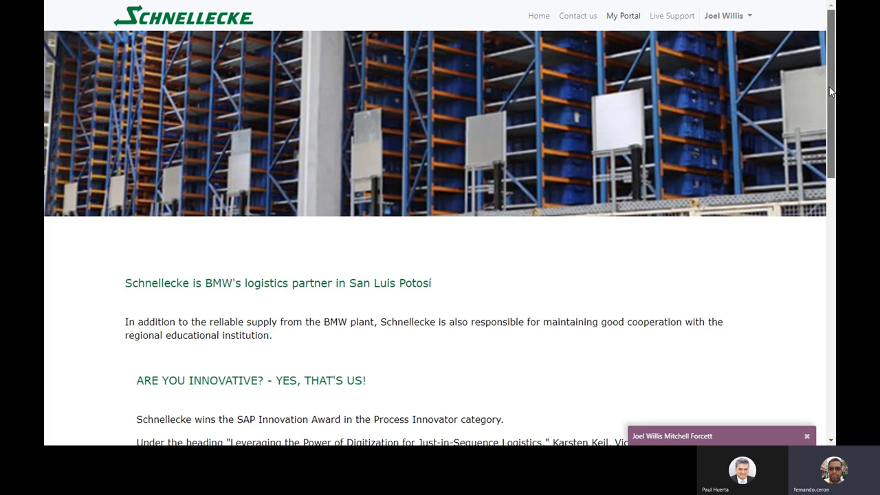
# - Open the Politics 20/07/2020 document from the portal page's document table and return to the portal page
pyautogui.moveTo(829, 87); pyautogui.dragTo(830, 113)
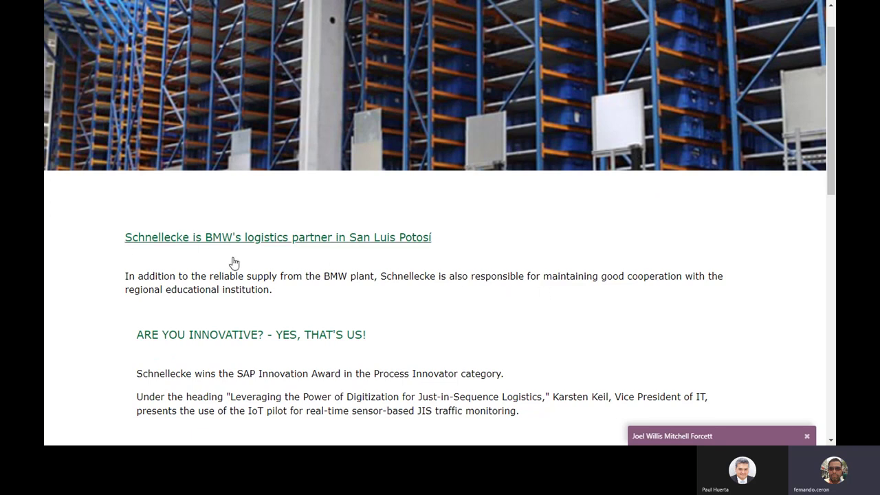
pyautogui.scroll(-5, 670, 291)
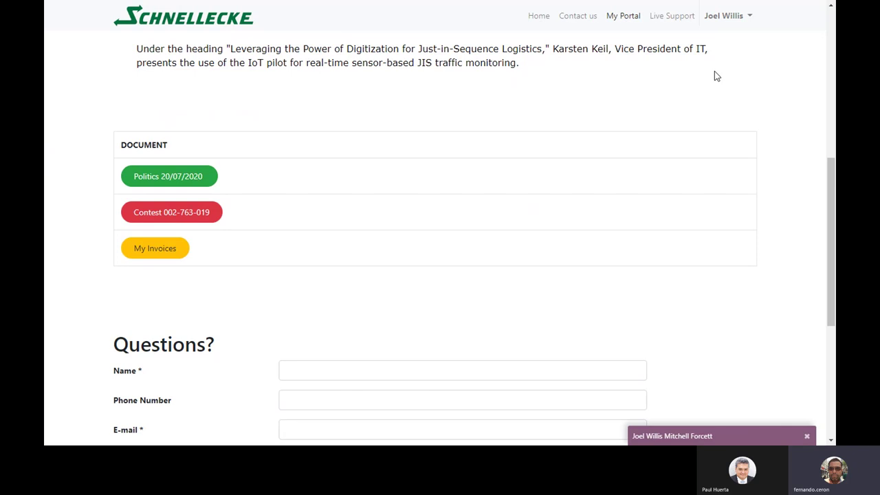
pyautogui.click(177, 178)
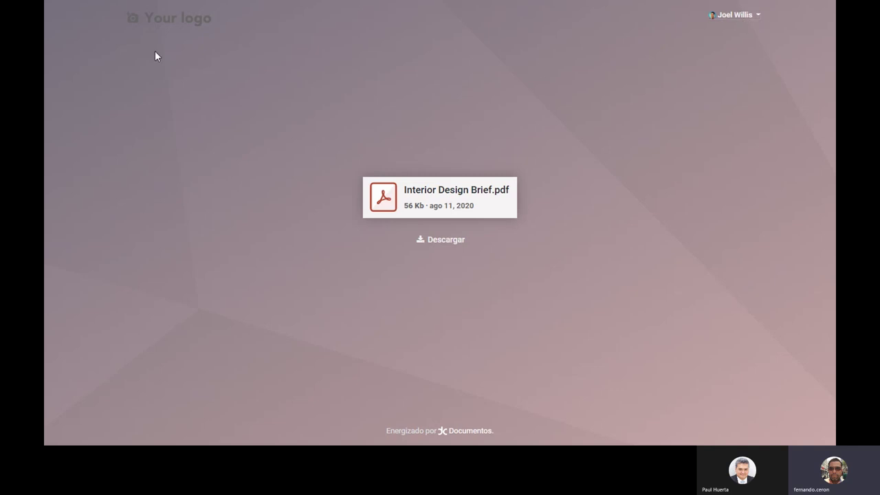
pyautogui.rightClick(133, 62)
pyautogui.click(180, 89)
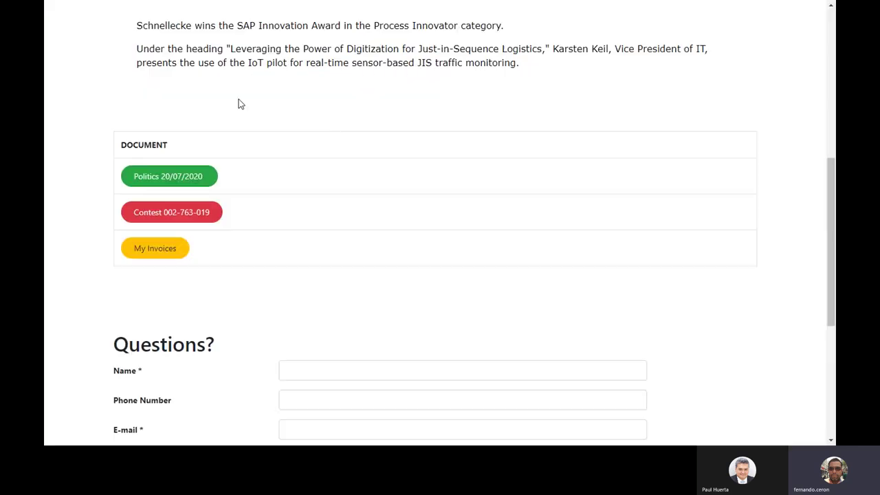
# - Load the My Portal page again, reopen its Politics 20/07/2020 document and go back to the portal page
pyautogui.scroll(2, 723, 82)
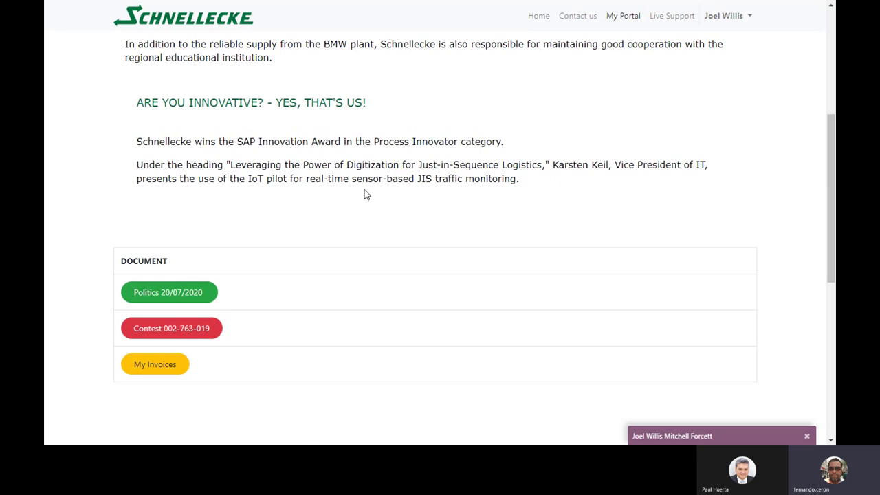
pyautogui.click(637, 19)
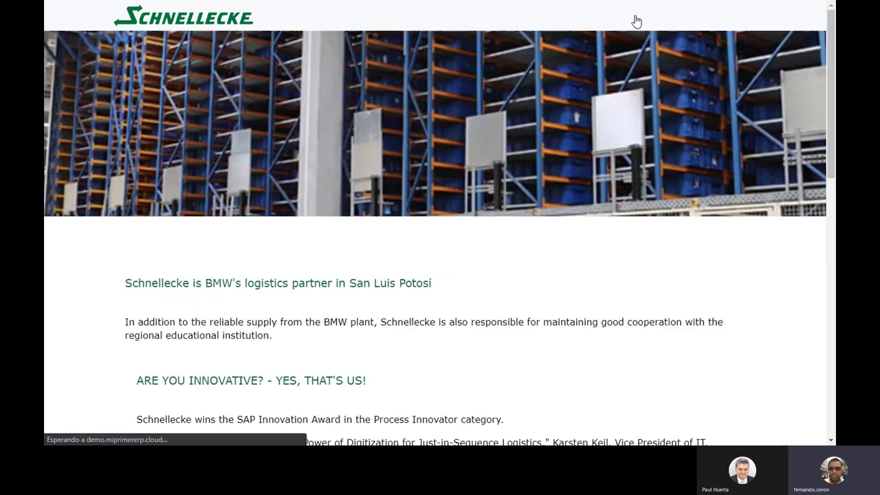
pyautogui.scroll(-2, 608, 346)
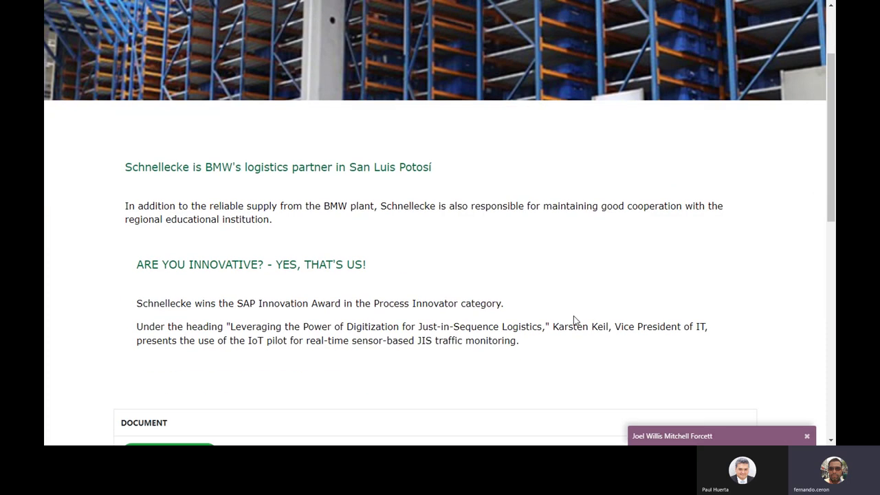
pyautogui.scroll(-5, 575, 321)
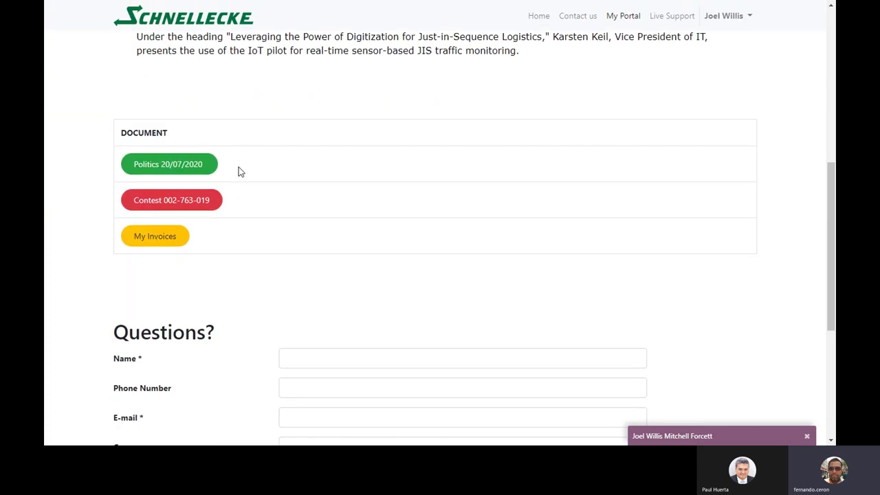
pyautogui.click(185, 169)
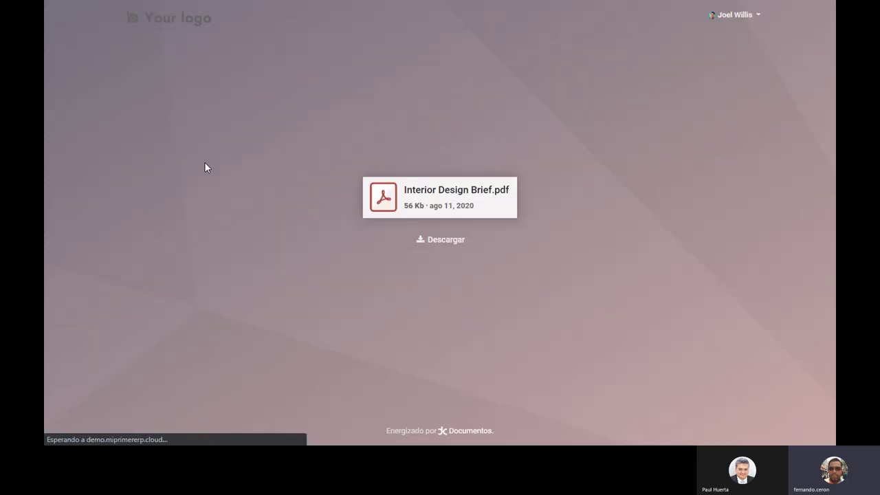
pyautogui.rightClick(207, 121)
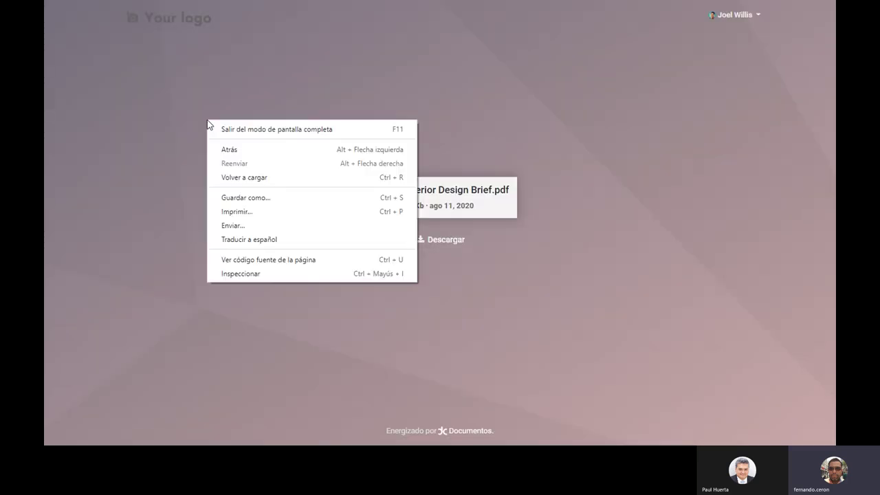
pyautogui.click(237, 148)
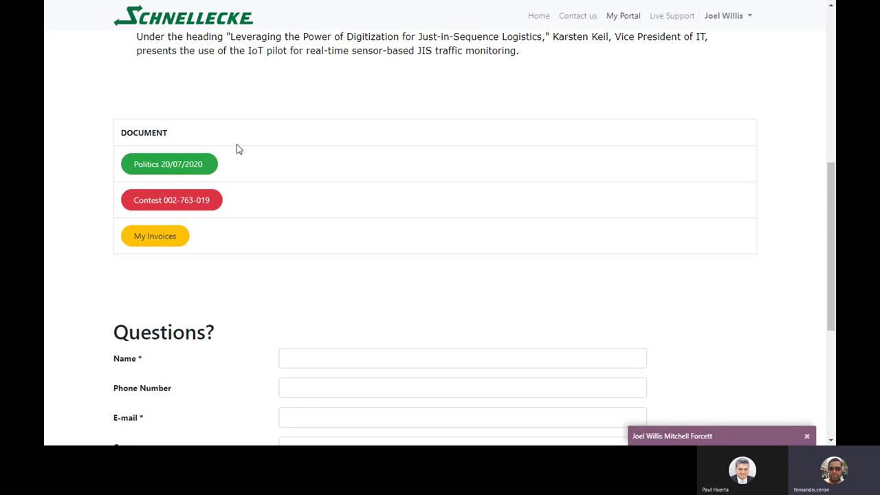
# - View the Contest 002-763-019 document and the My Invoices shared documents, going back to the portal page after each
pyautogui.click(172, 200)
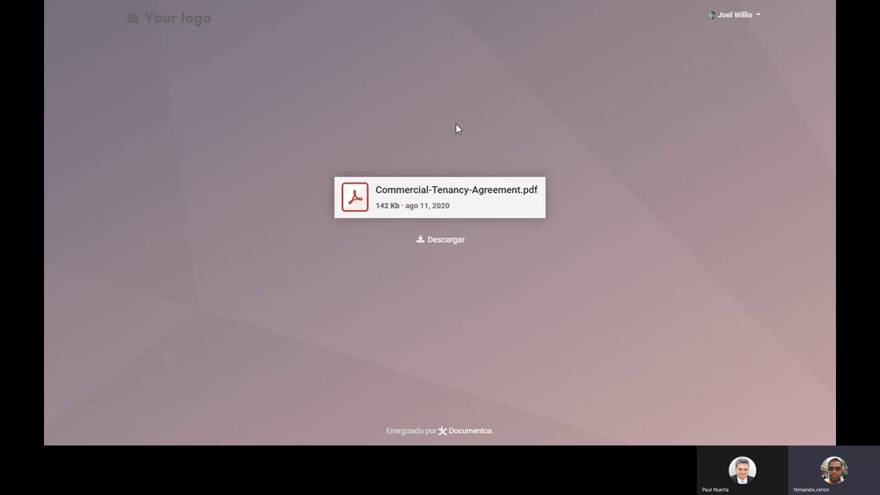
pyautogui.rightClick(519, 122)
pyautogui.click(550, 149)
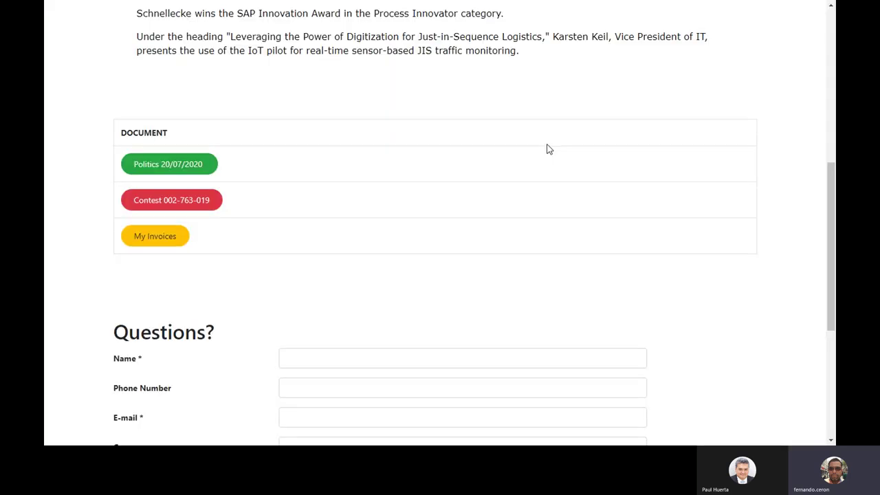
pyautogui.click(142, 237)
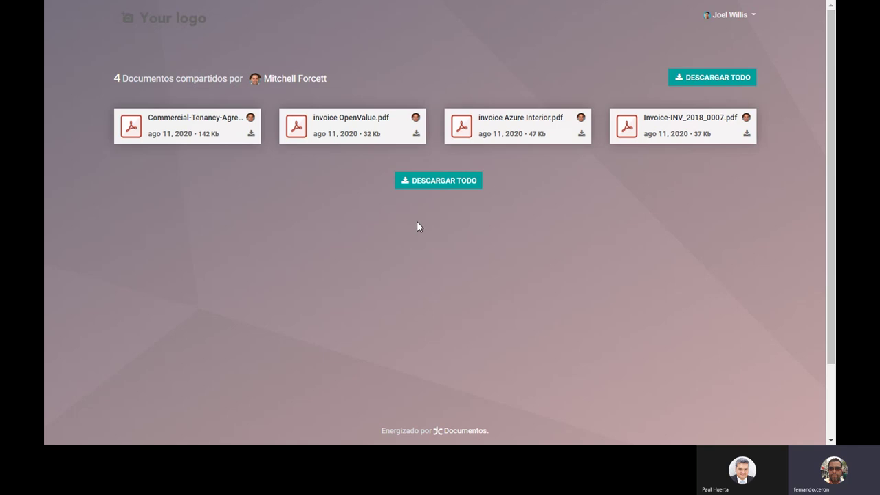
pyautogui.rightClick(417, 222)
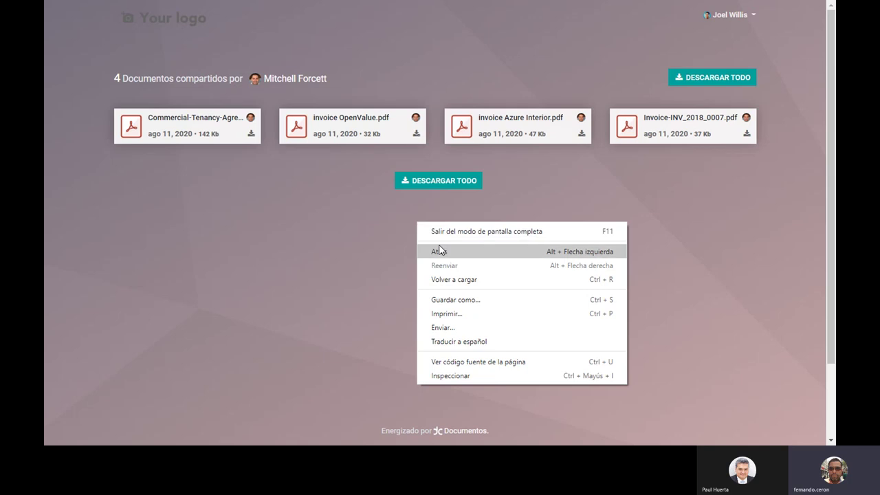
pyautogui.click(438, 253)
# - View the Questions? form and the live chat conversation, collapse the chat and return to the start of the portal page
pyautogui.scroll(-1, 659, 205)
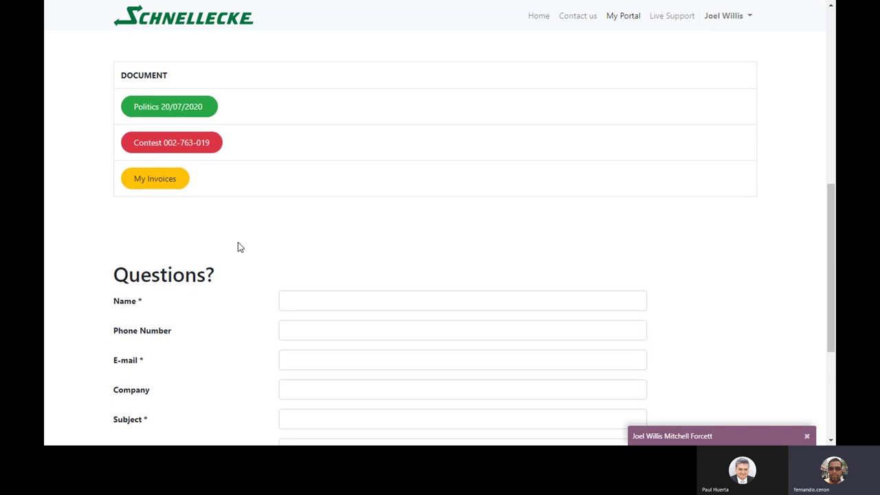
pyautogui.scroll(-3, 237, 242)
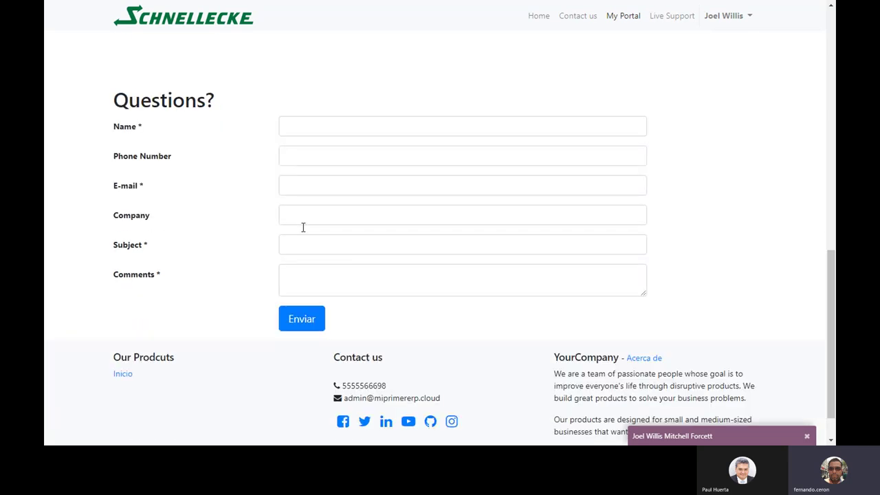
pyautogui.click(717, 437)
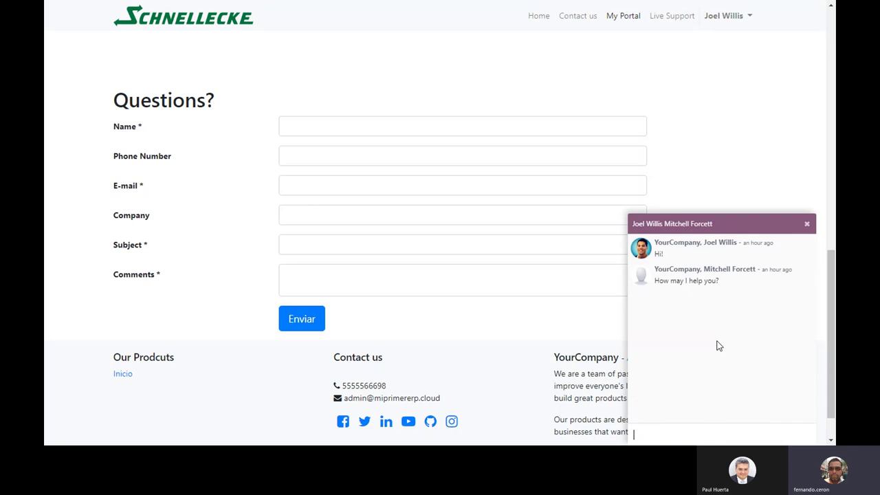
pyautogui.click(756, 225)
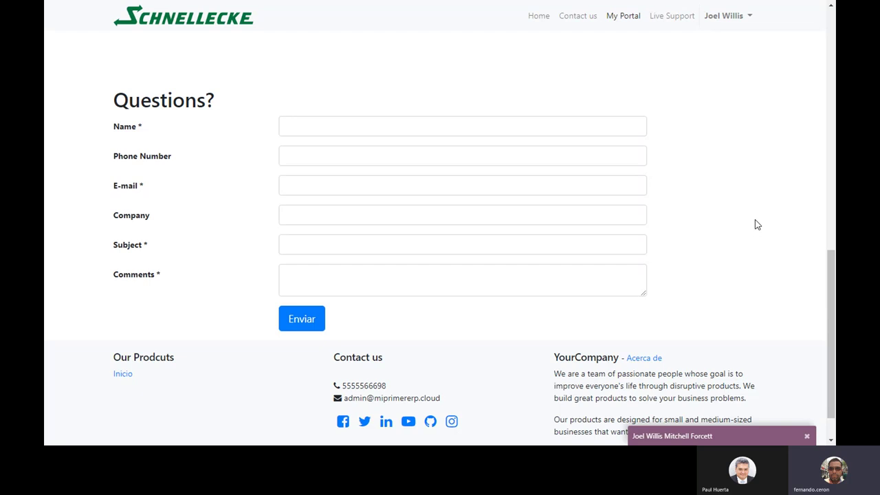
pyautogui.scroll(3, 756, 225)
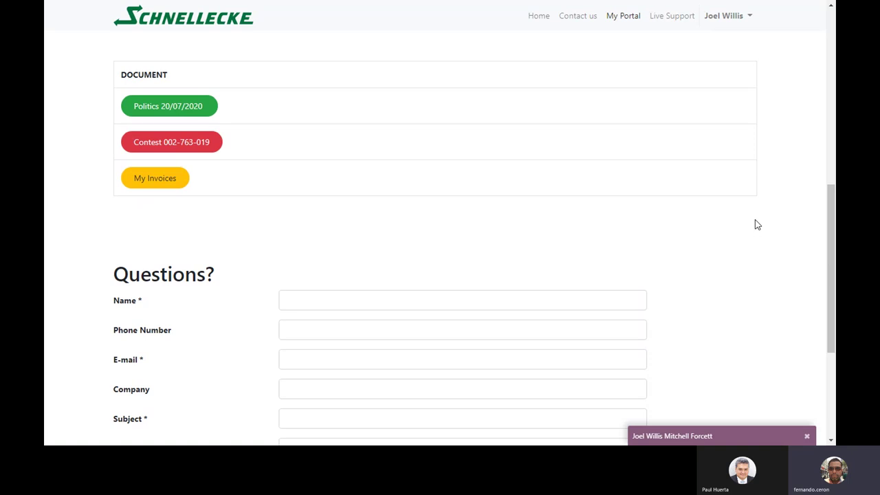
pyautogui.scroll(7, 755, 220)
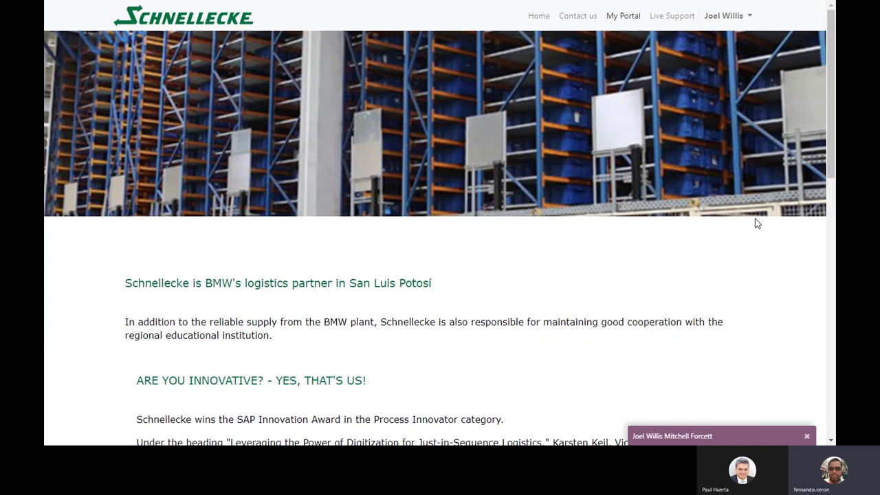
# - Expand the live chat conversation and send the message "Just a test"
pyautogui.click(730, 435)
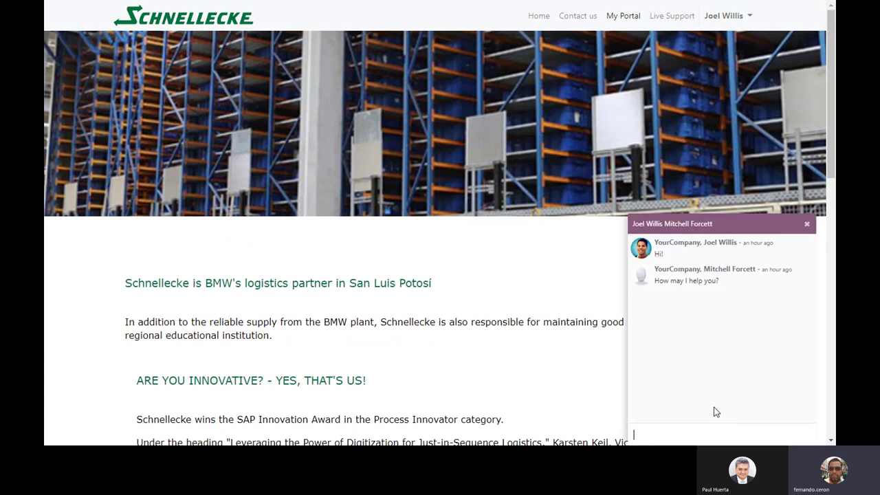
pyautogui.write('Just a test')
pyautogui.press('Return')
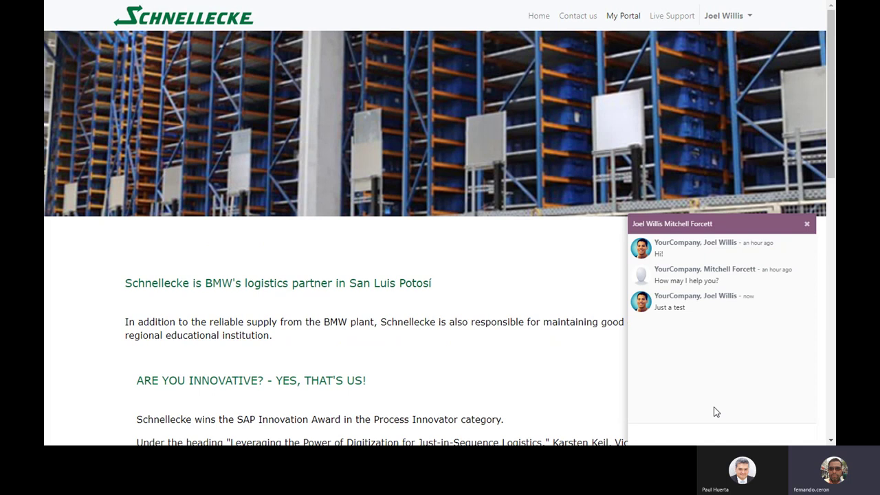
# - Switch to the Odoo backend window, view the message list and the supplier's live chat conversation, and collapse the chat
pyautogui.hotkey('alt', 'Tab')
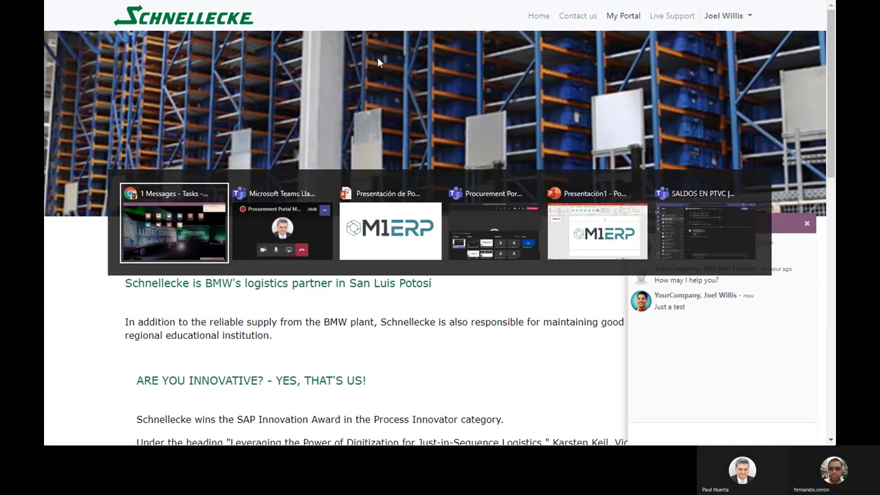
pyautogui.hotkey('alt', 'Tab')
pyautogui.hotkey('alt', 'Tab')
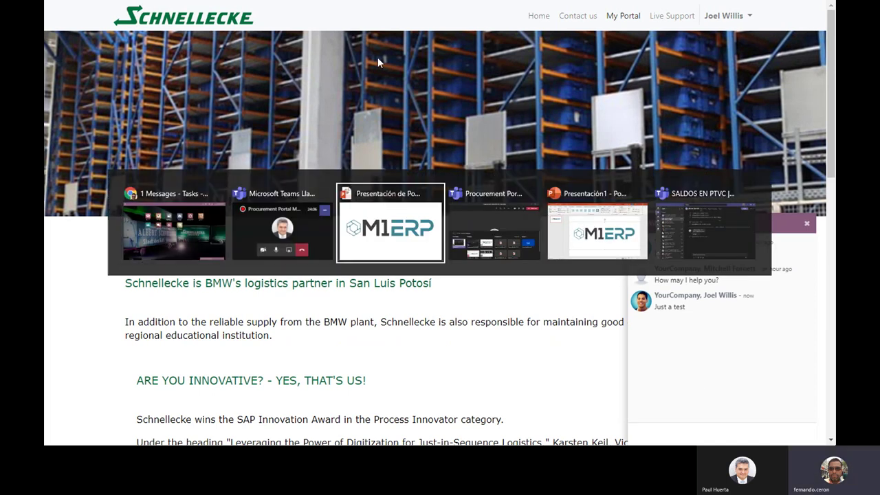
pyautogui.hotkey('alt', 'Tab')
pyautogui.hotkey('alt', 'Tab')
pyautogui.hotkey('alt', 'Tab')
pyautogui.hotkey('alt', 'Tab')
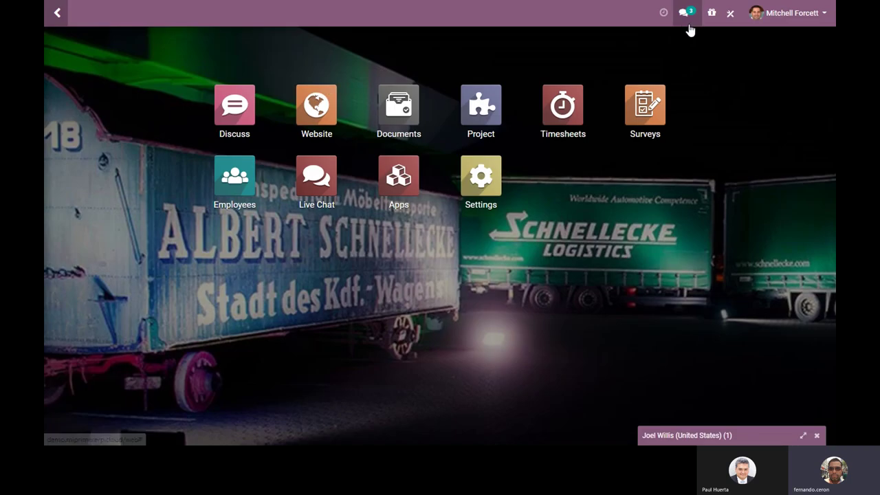
pyautogui.click(685, 18)
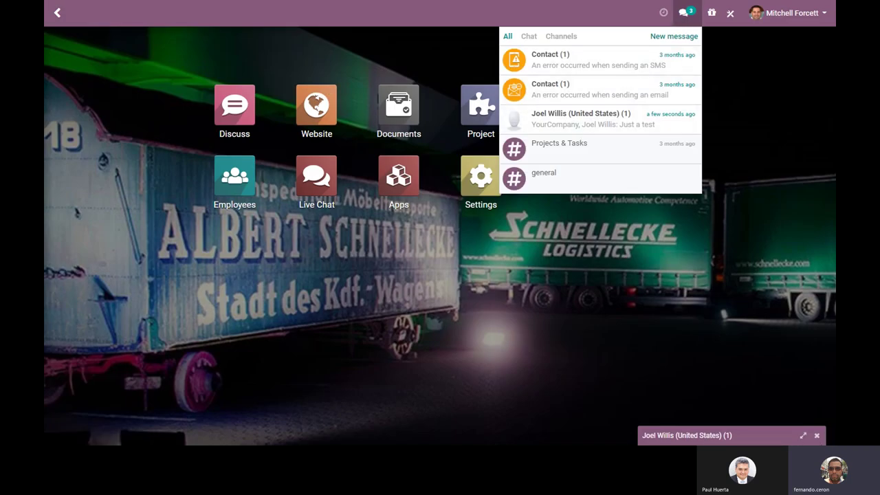
pyautogui.click(772, 438)
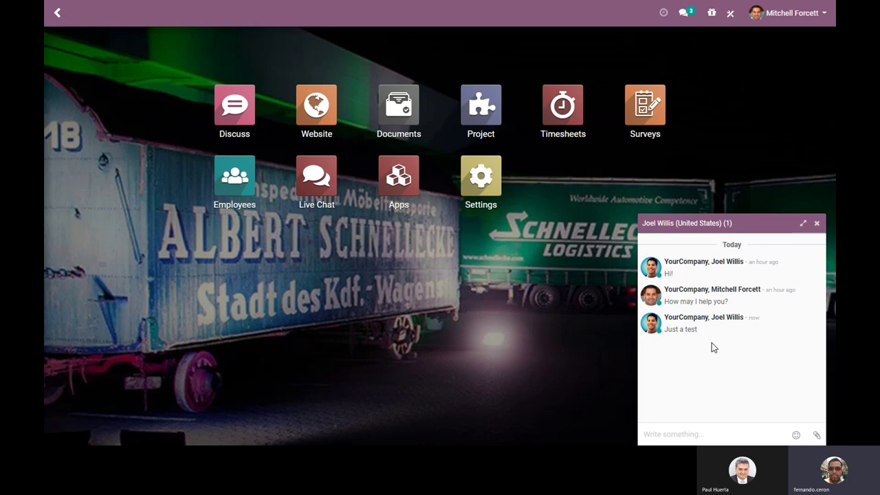
pyautogui.click(742, 226)
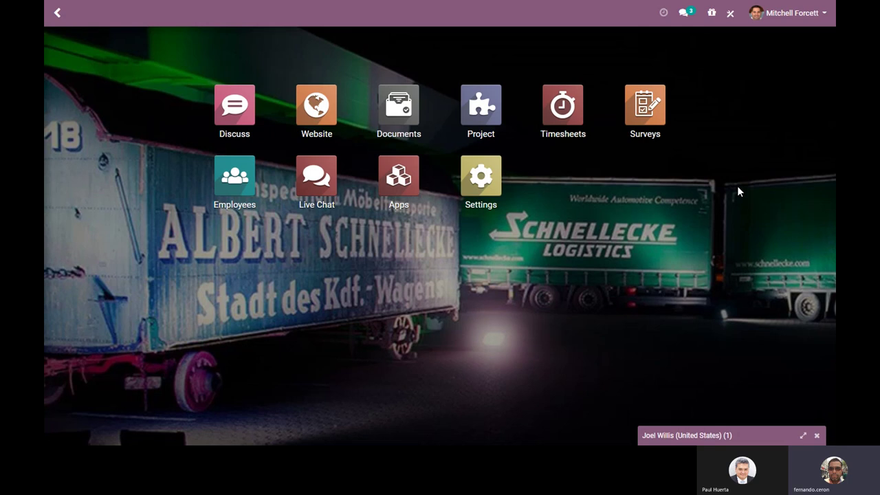
# - Switch to the supplier website, collapse the chat and open the Validar Referencias task and its message box from the account's task list
pyautogui.hotkey('alt', 'Tab')
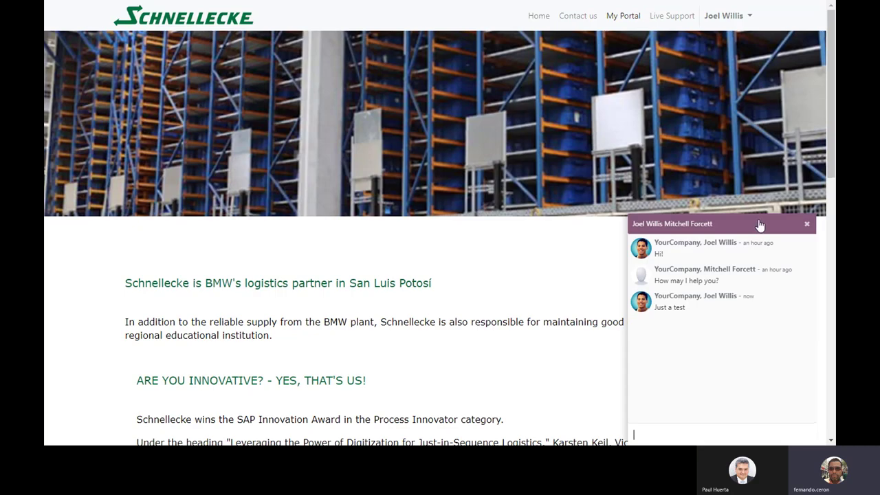
pyautogui.click(758, 224)
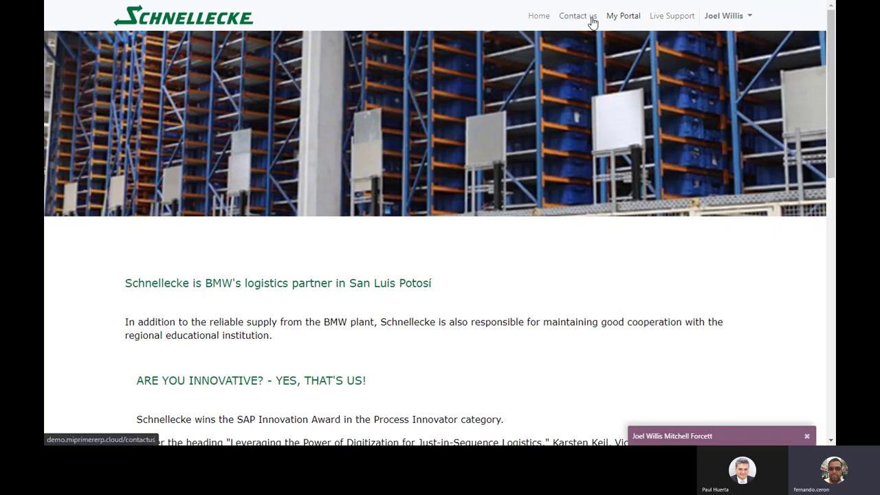
pyautogui.click(727, 22)
pyautogui.click(718, 41)
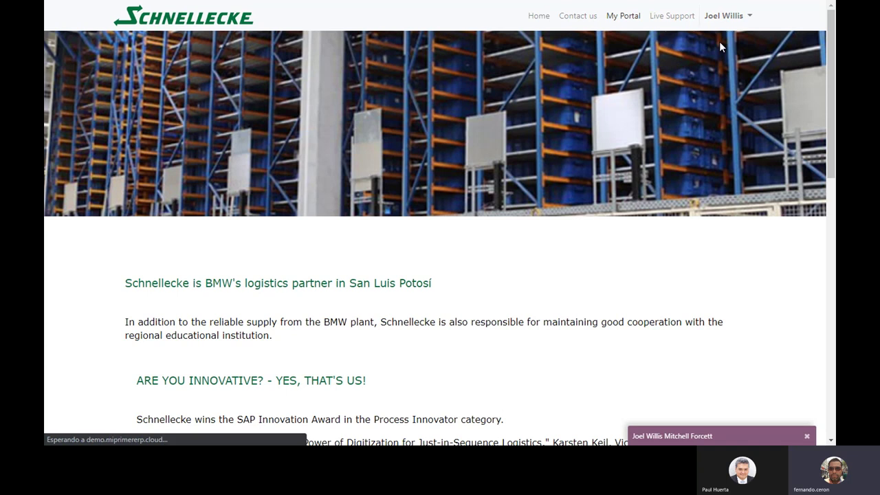
pyautogui.click(138, 86)
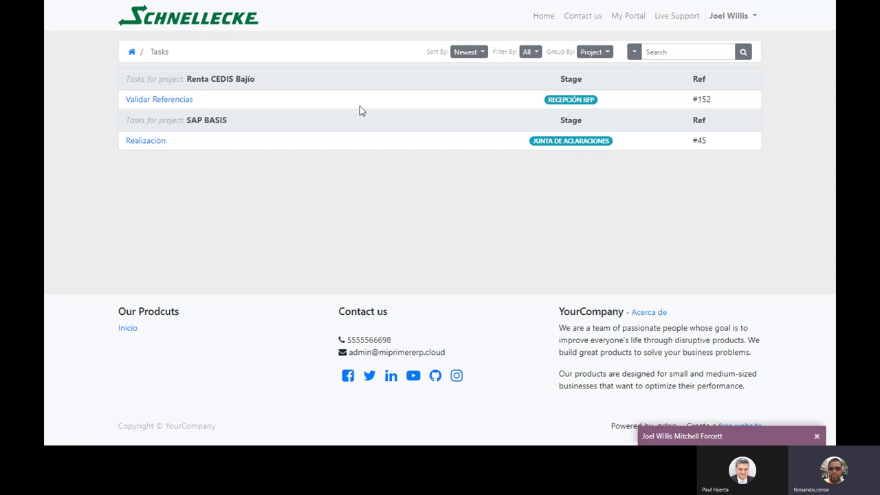
pyautogui.click(160, 100)
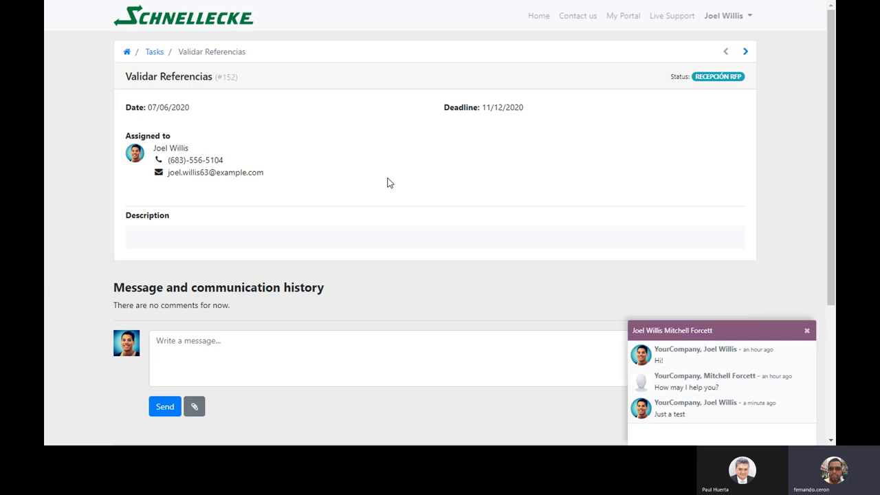
pyautogui.click(203, 341)
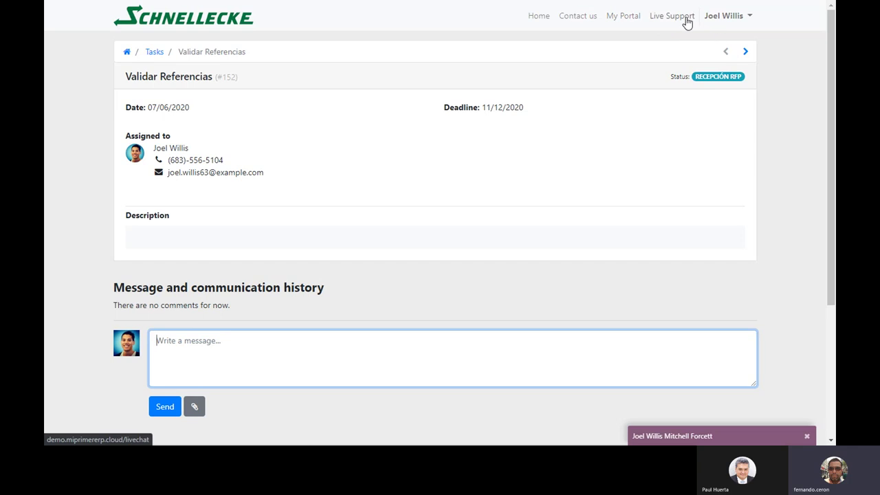
# - Return to the supplier account's Documents page and list its tasks again
pyautogui.click(734, 19)
pyautogui.click(718, 44)
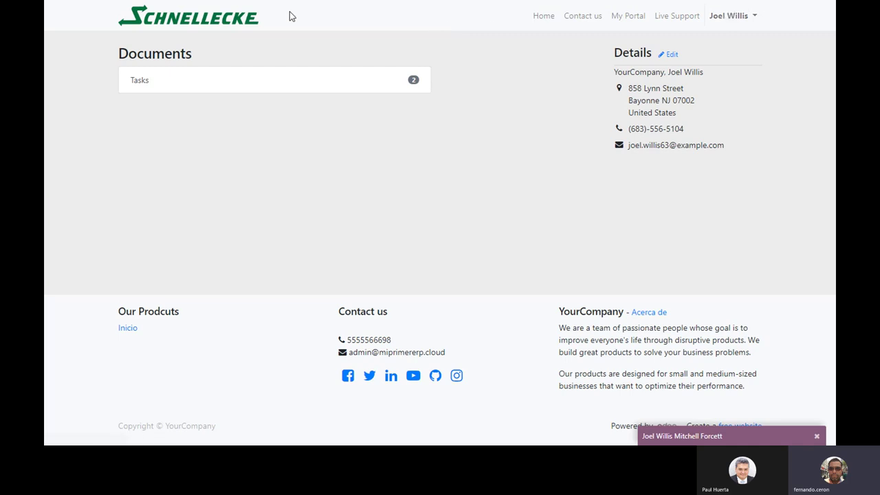
pyautogui.click(285, 85)
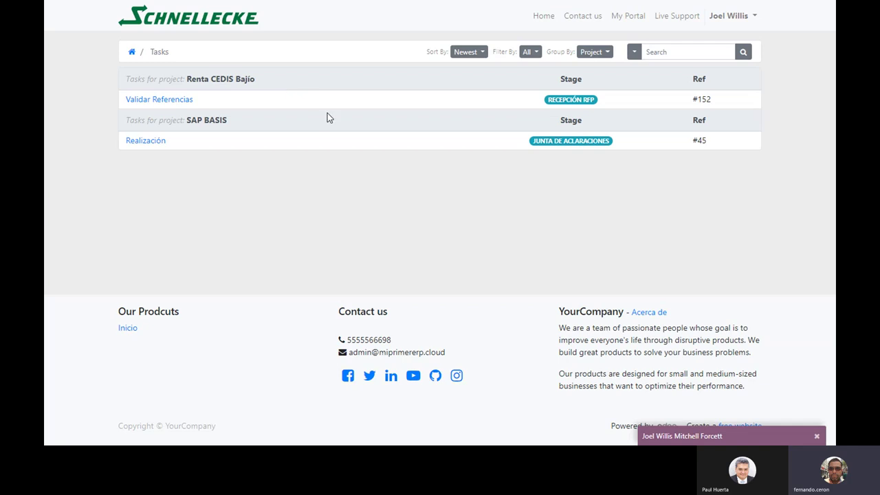
# - Switch to the Odoo backend, look through the Employees directory and return to the app launcher
pyautogui.hotkey('alt', 'Tab')
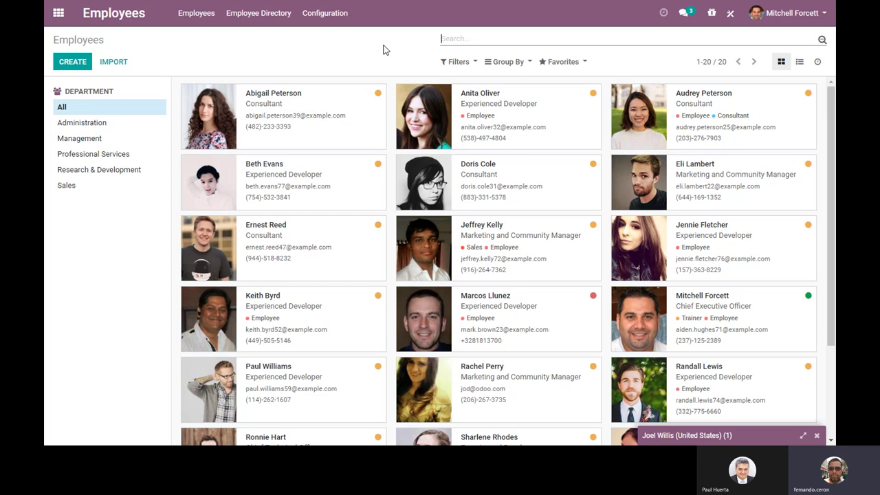
pyautogui.click(59, 12)
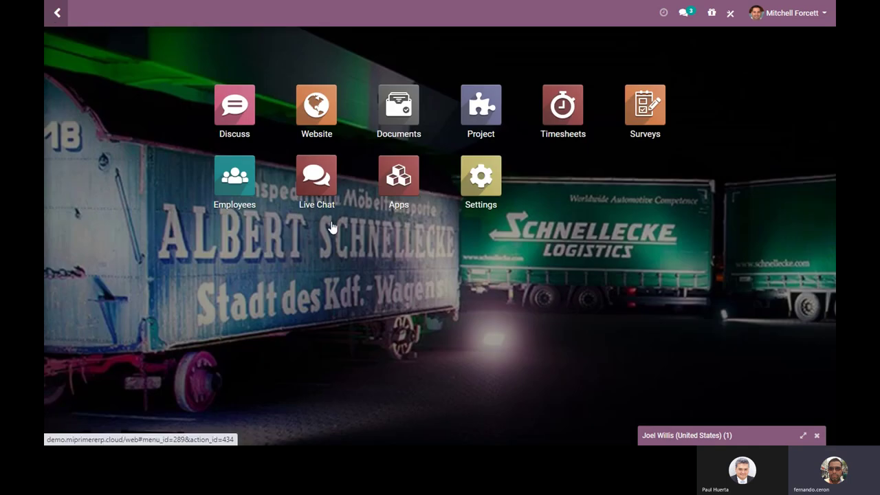
pyautogui.click(234, 176)
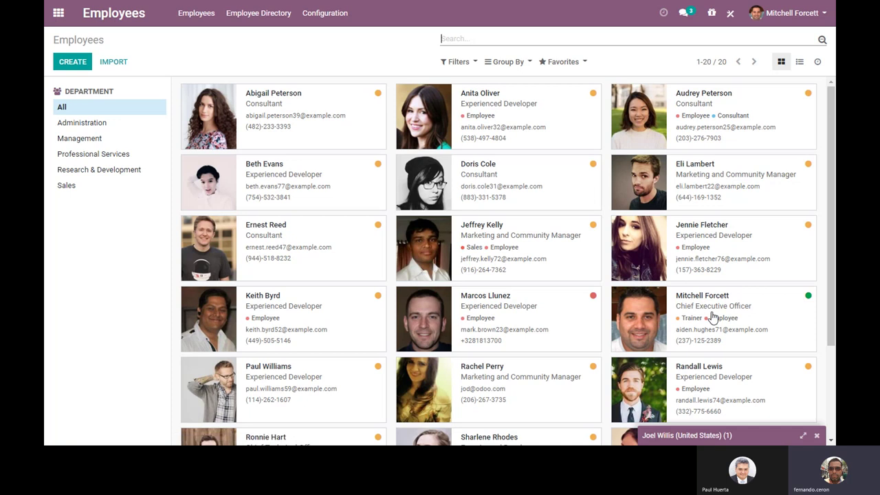
pyautogui.scroll(-3, 602, 291)
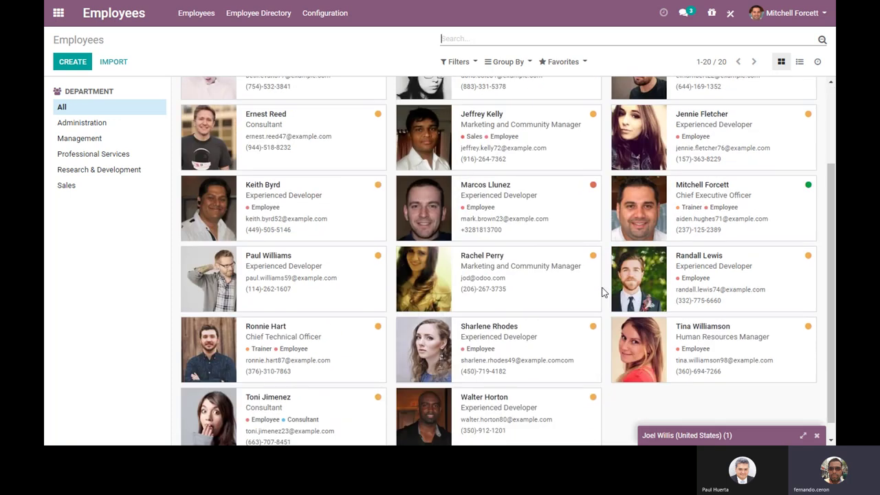
pyautogui.scroll(3, 602, 291)
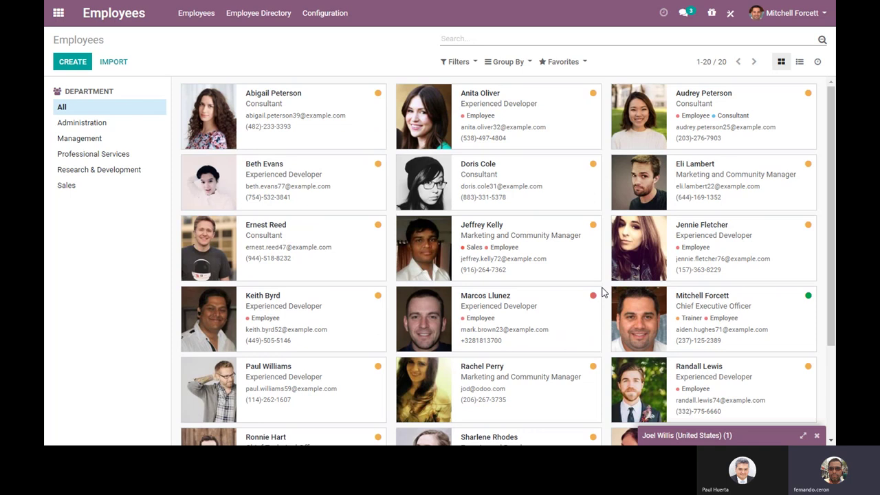
pyautogui.click(58, 13)
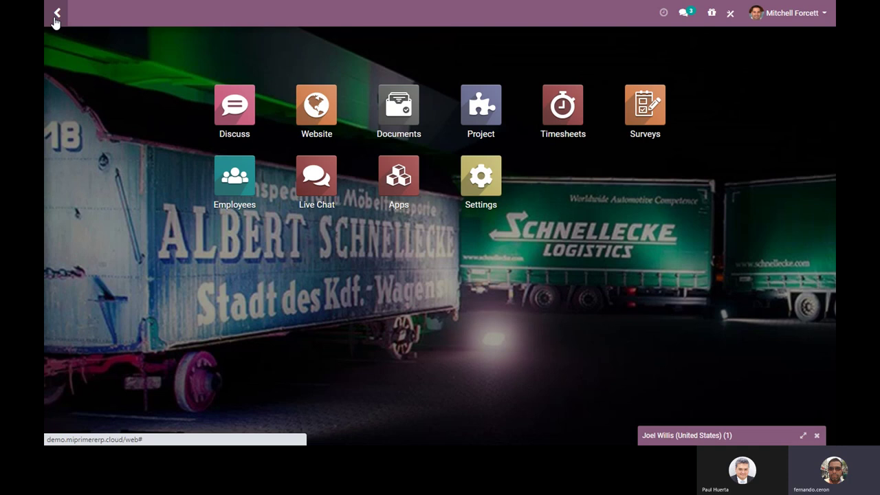
# - Open the Apps catalogue, collapse the chat, browse the available modules down to Email Marketing and return to the app launcher
pyautogui.click(409, 188)
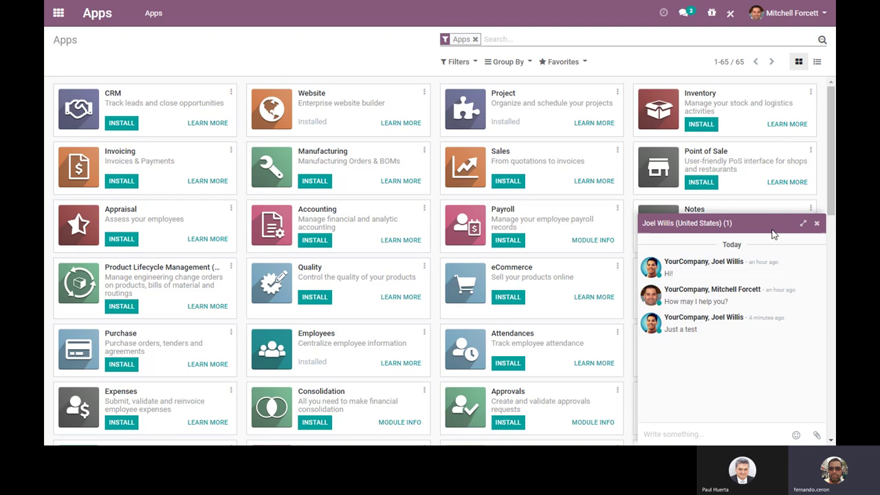
pyautogui.click(773, 227)
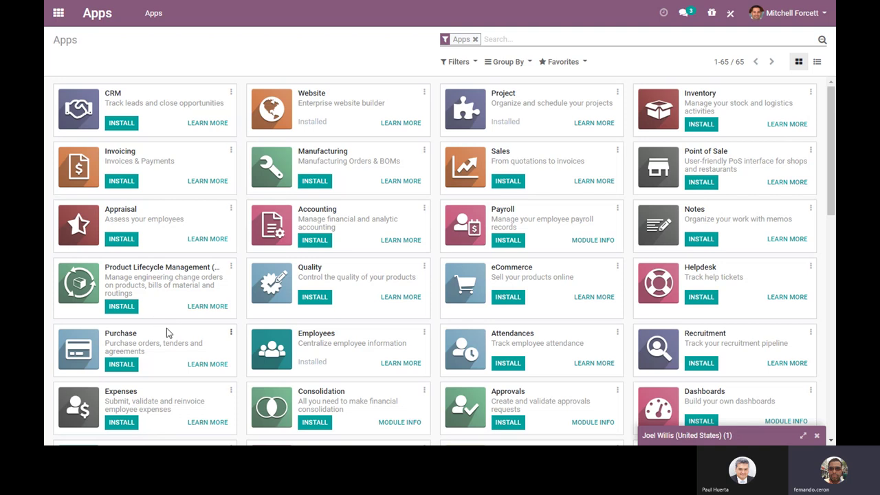
pyautogui.scroll(-1, 199, 255)
pyautogui.scroll(-3, 203, 252)
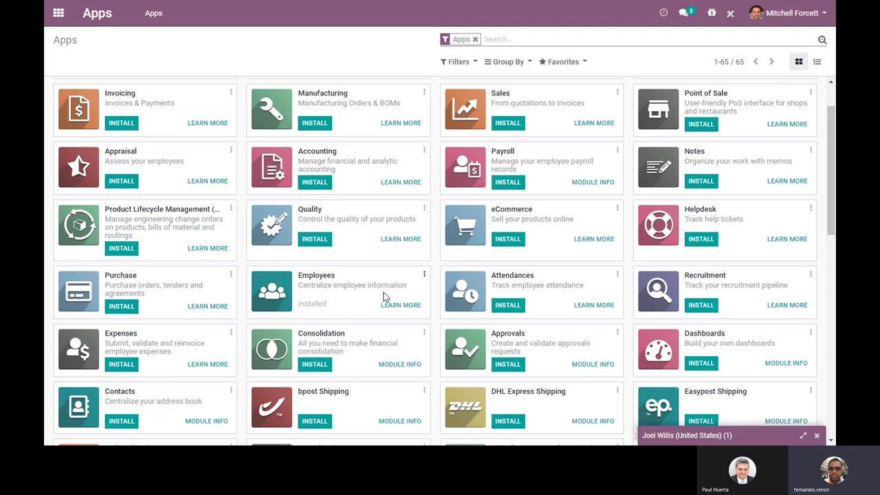
pyautogui.scroll(-1, 384, 297)
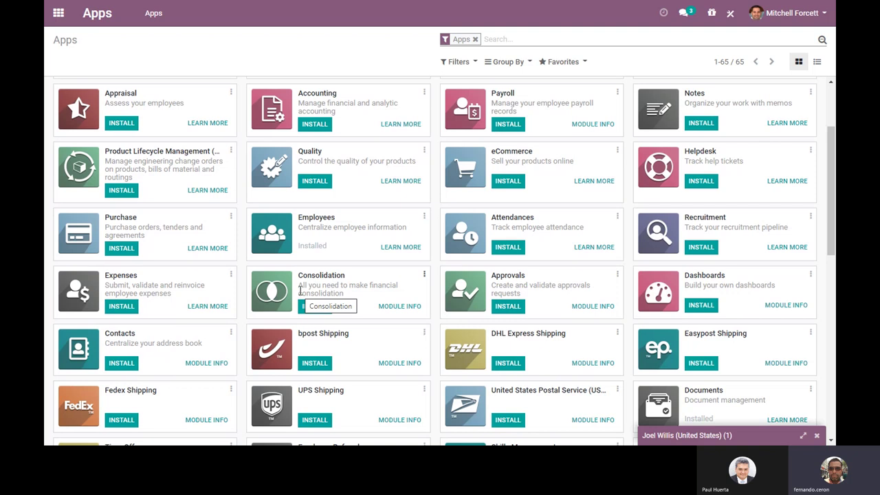
pyautogui.moveTo(833, 216); pyautogui.dragTo(833, 223)
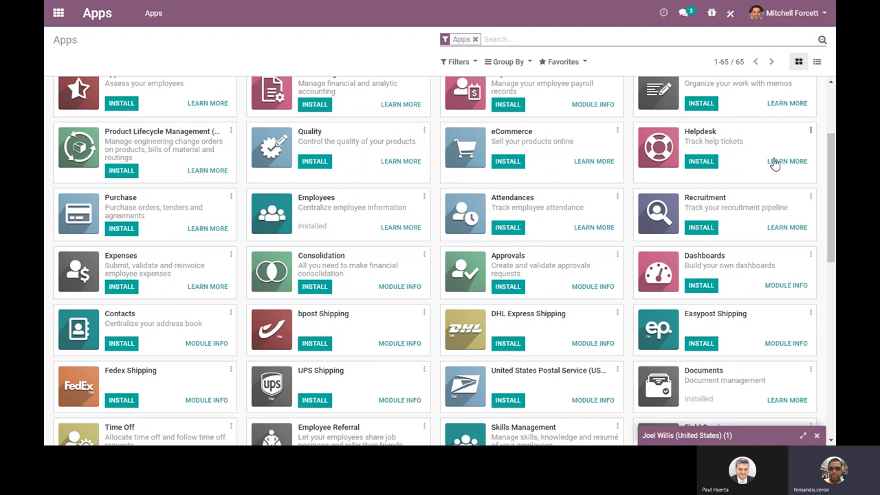
pyautogui.moveTo(833, 220); pyautogui.dragTo(834, 290)
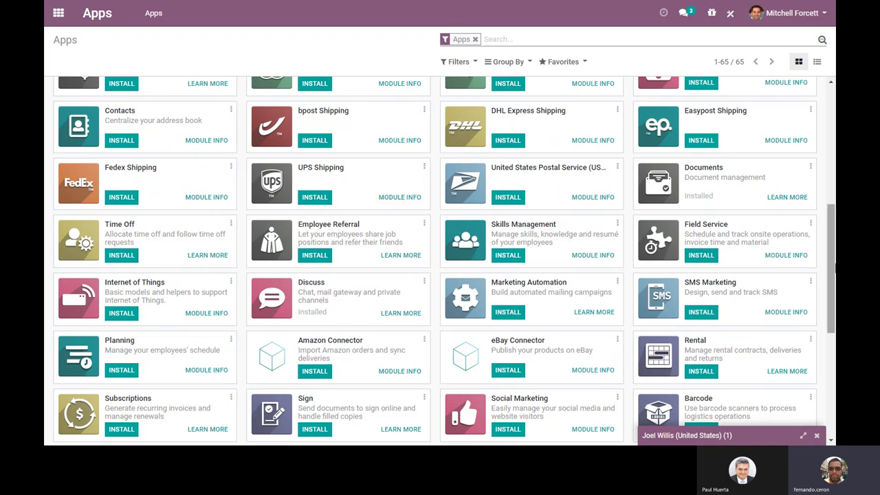
pyautogui.moveTo(832, 265); pyautogui.dragTo(834, 285)
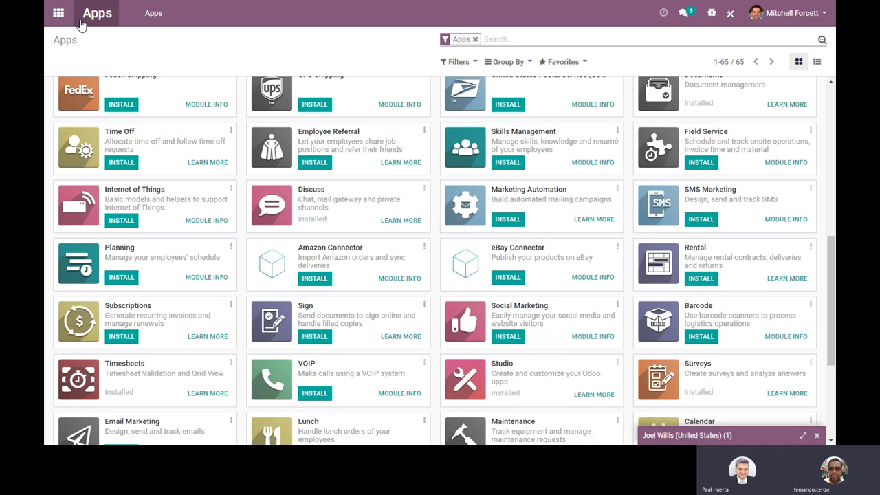
pyautogui.click(57, 14)
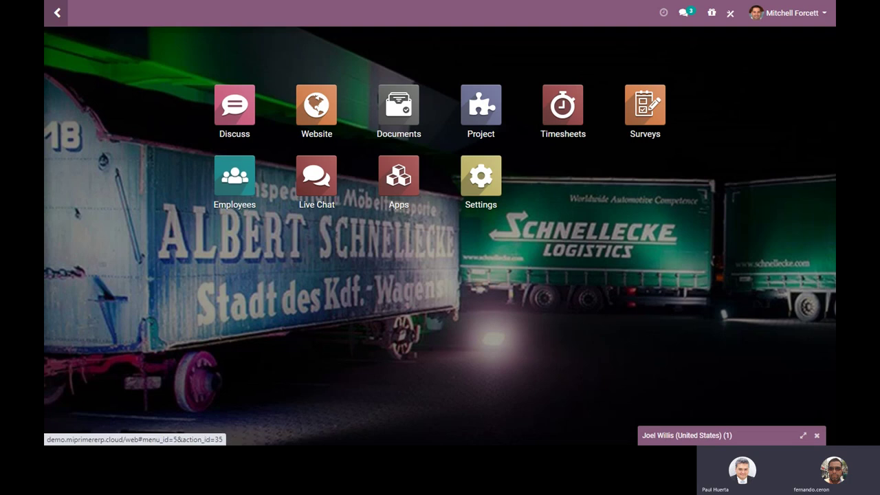
# - Show the supplier portal's task list again and switch back to the Odoo backend window
pyautogui.hotkey('alt', 'Tab')
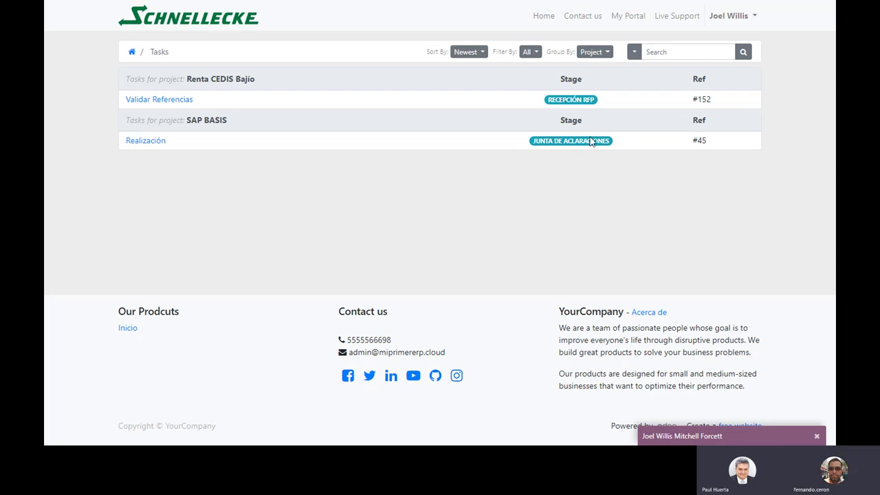
pyautogui.hotkey('alt', 'Tab')
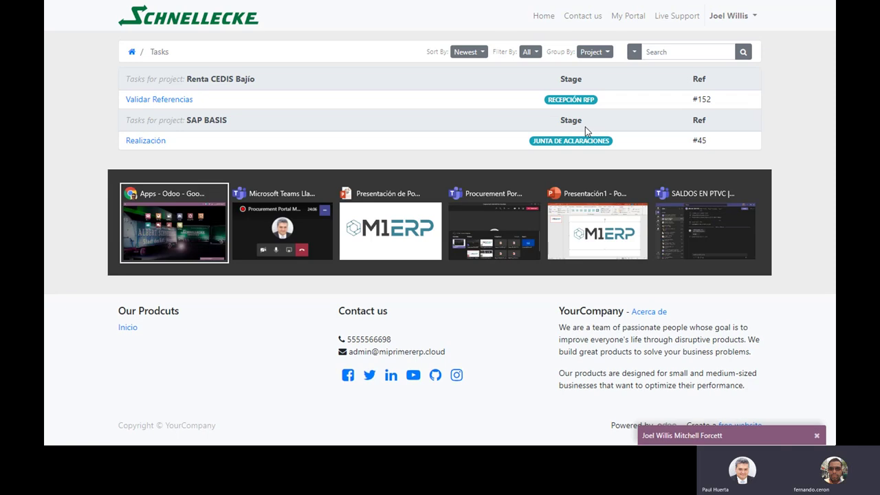